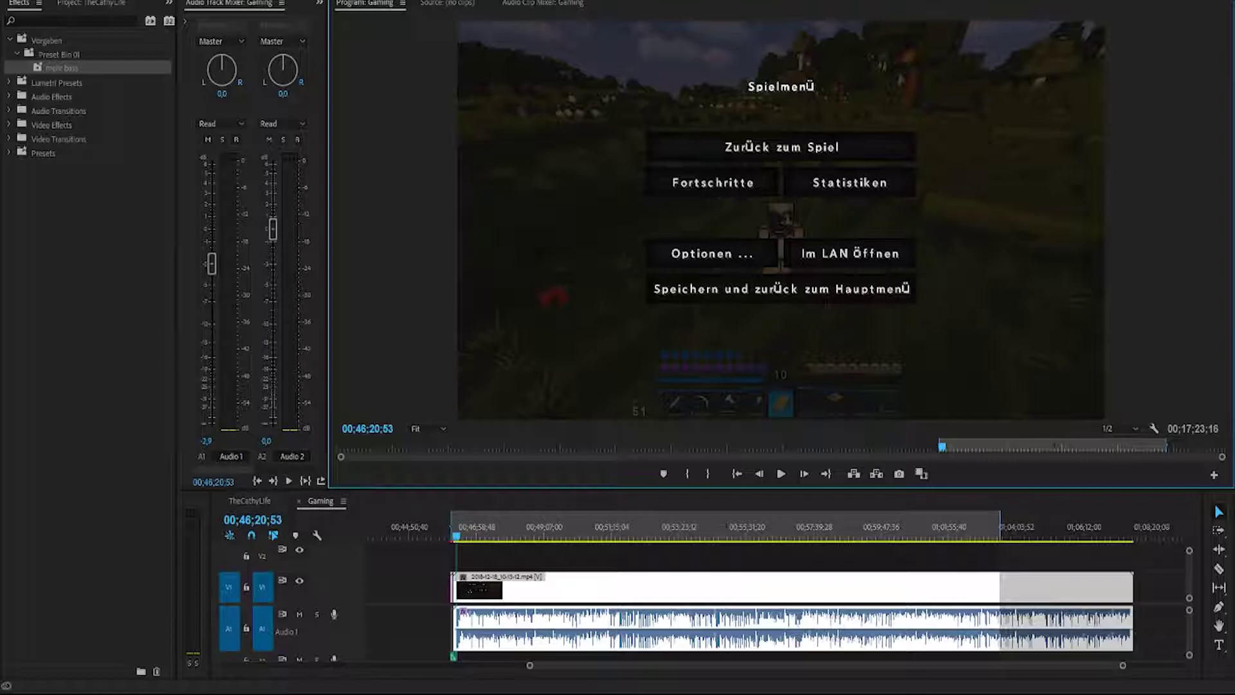
Step: Open the project's Gaming bin and narrow its panel to give the Audio Track Mixer more width
left_click_drag(178, 322, 136, 322)
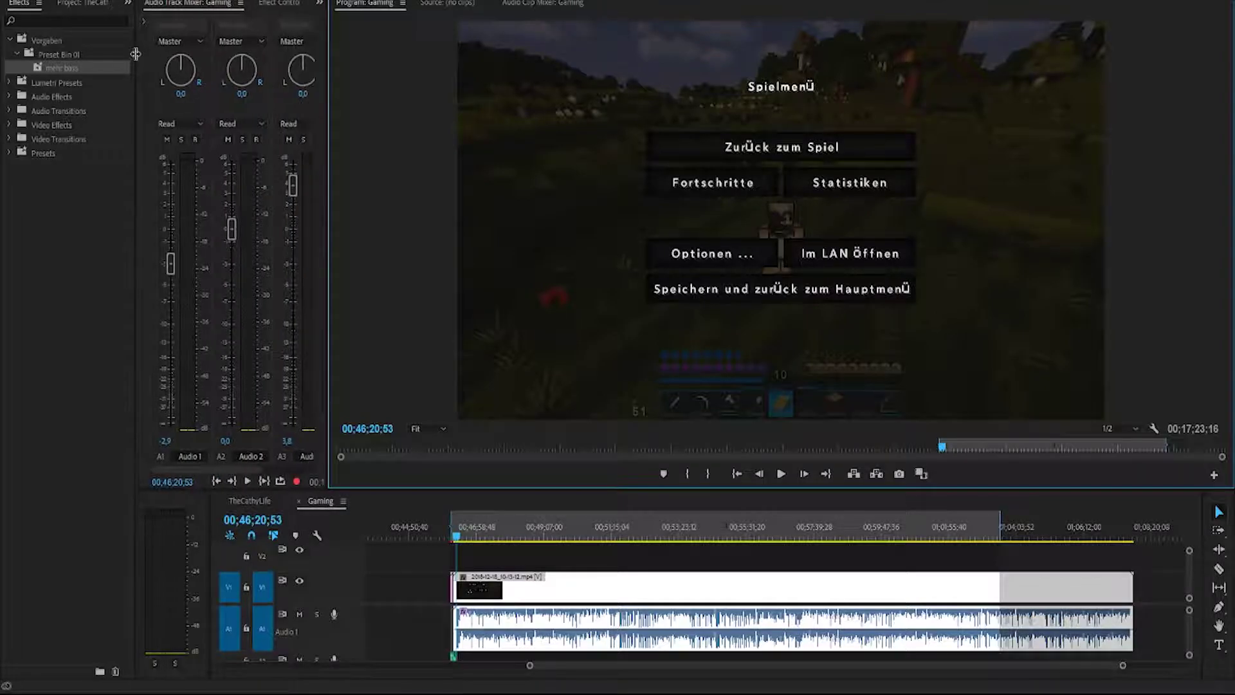
left_click(71, 4)
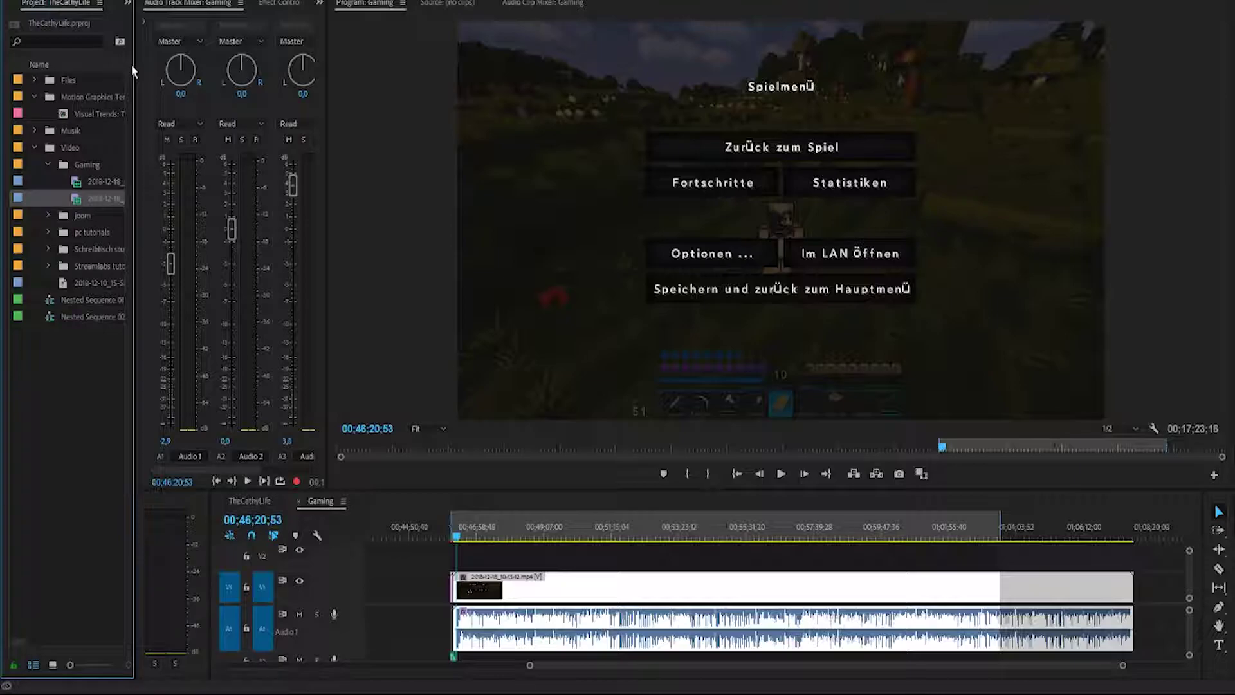
double_click(76, 163)
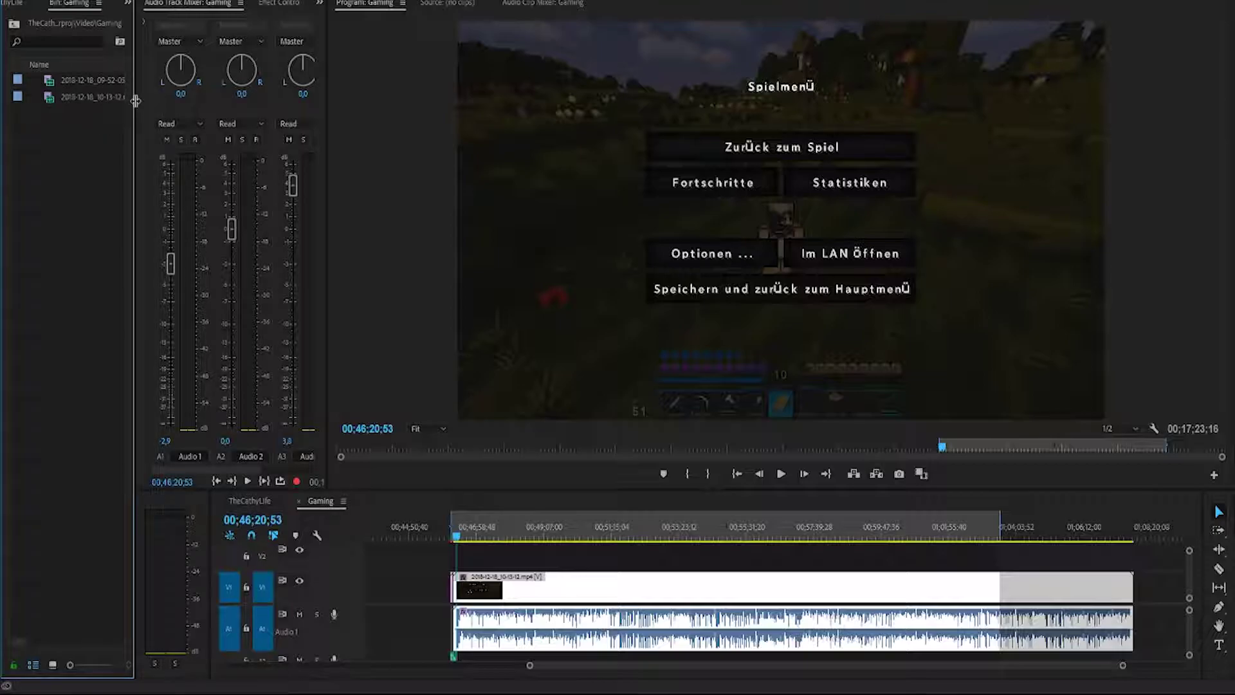
left_click_drag(135, 101, 92, 101)
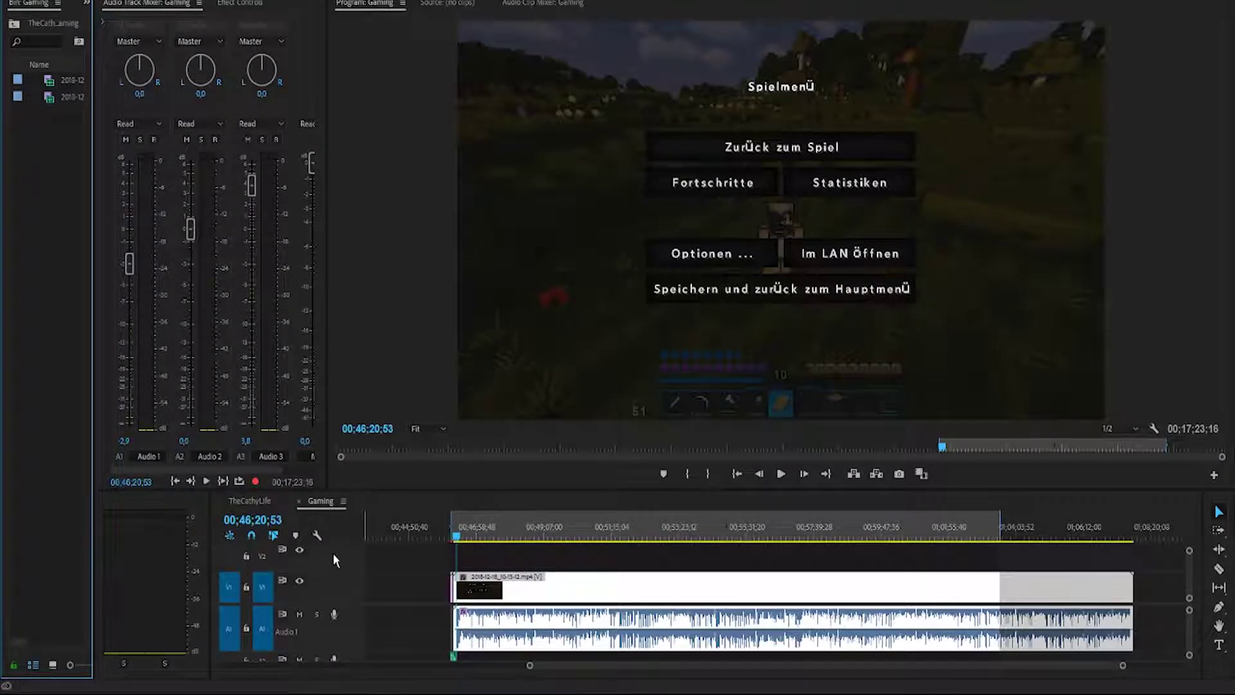
Step: Reduce the Audio 1 track height to reveal Audio 2 and move the gameplay clip against the end of the intro clip
left_click(308, 517)
key("=")
key("=")
key("=")
left_click(721, 529)
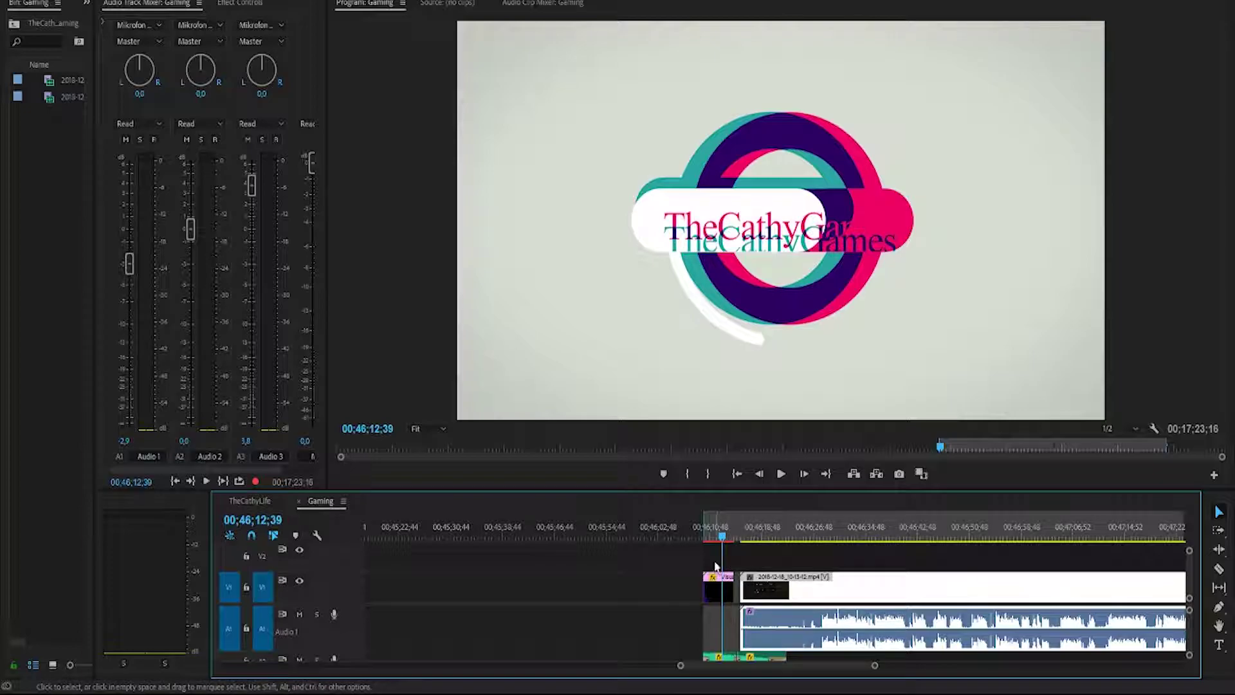
left_click_drag(328, 652, 330, 635)
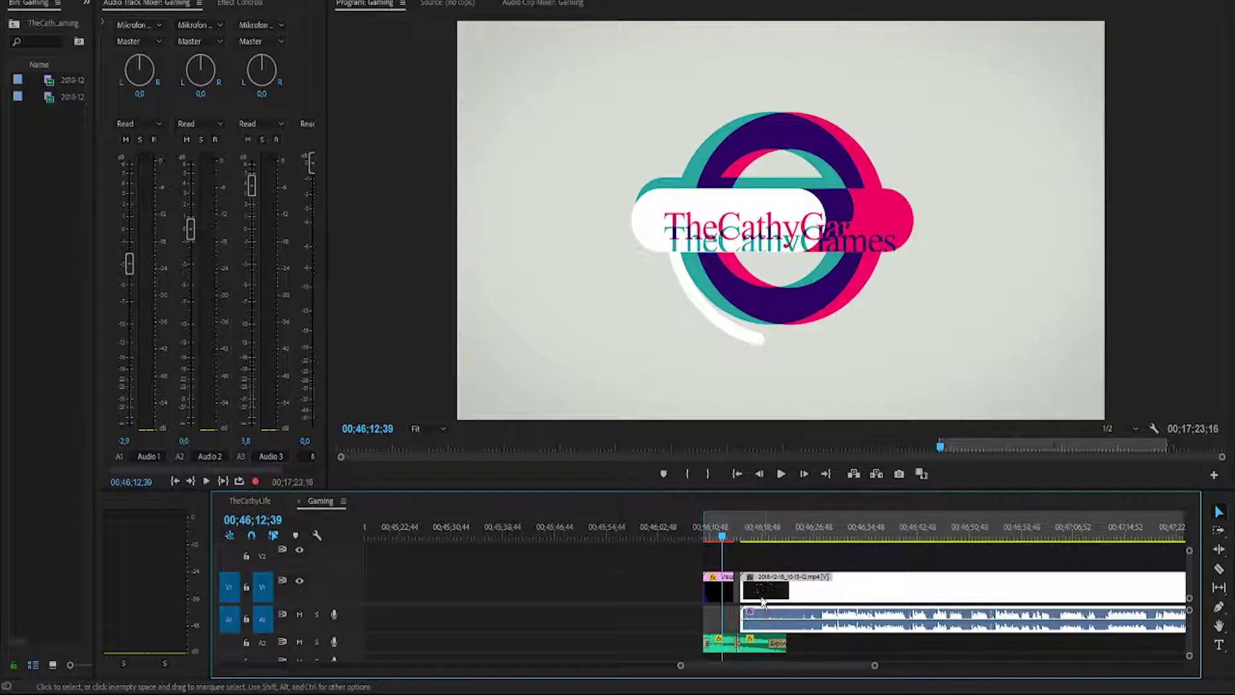
left_click_drag(741, 589, 734, 590)
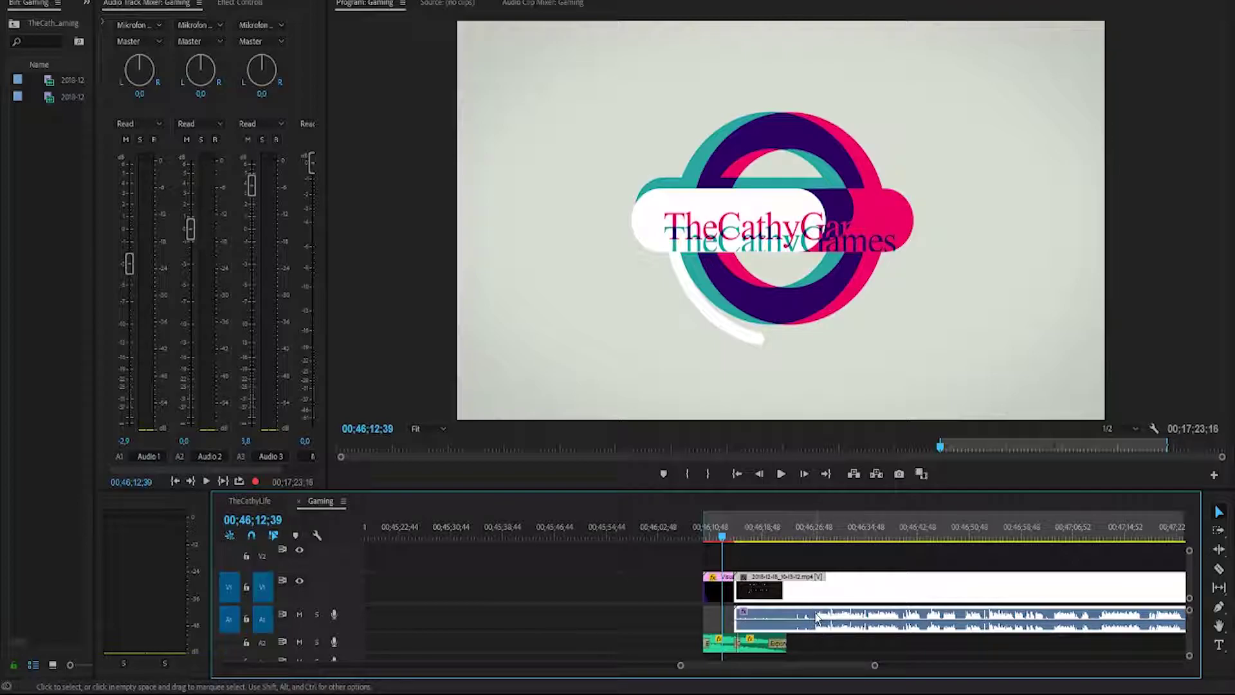
Step: Trim the gameplay clip's start to about 00;46;26;48 and ripple-delete the resulting gap after the intro with Audio 2 locked
left_click_drag(736, 582, 816, 583)
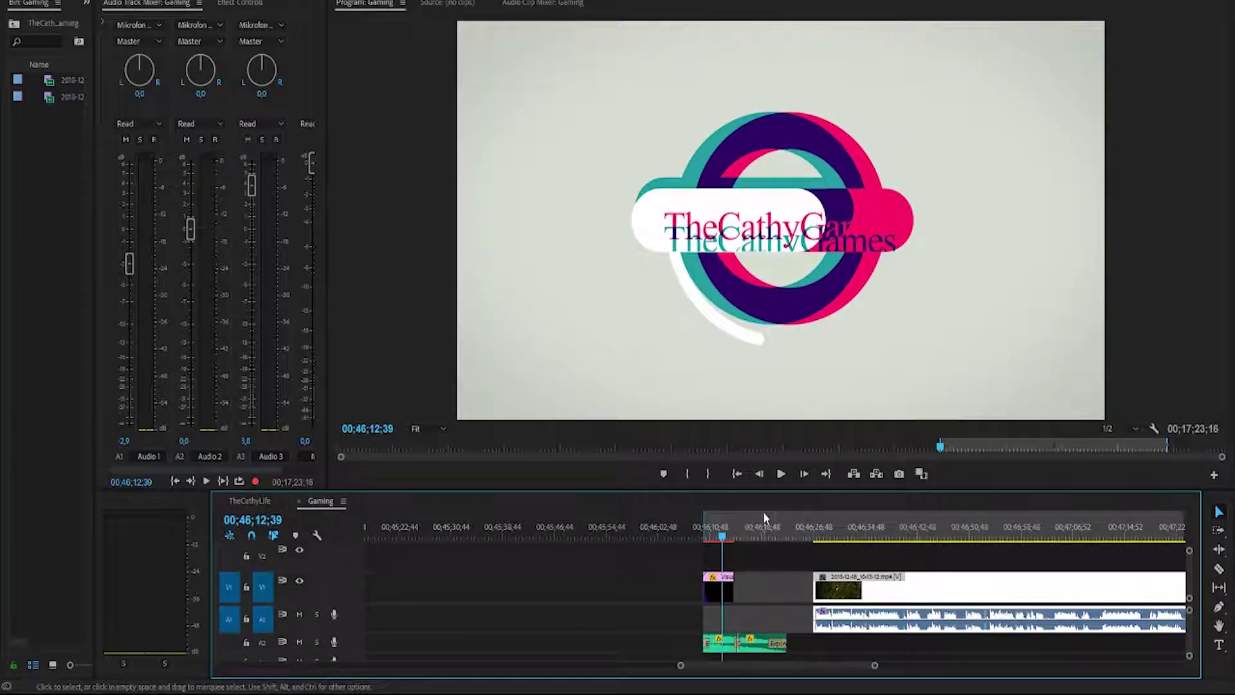
left_click(768, 585)
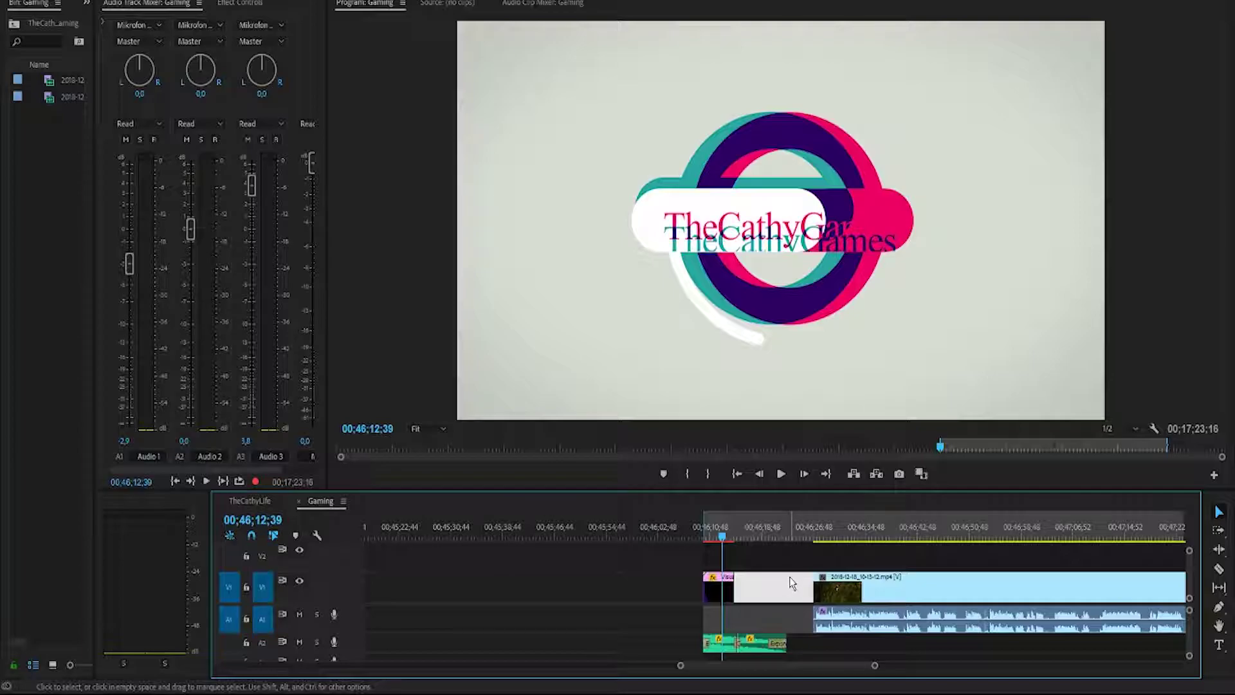
left_click(246, 642)
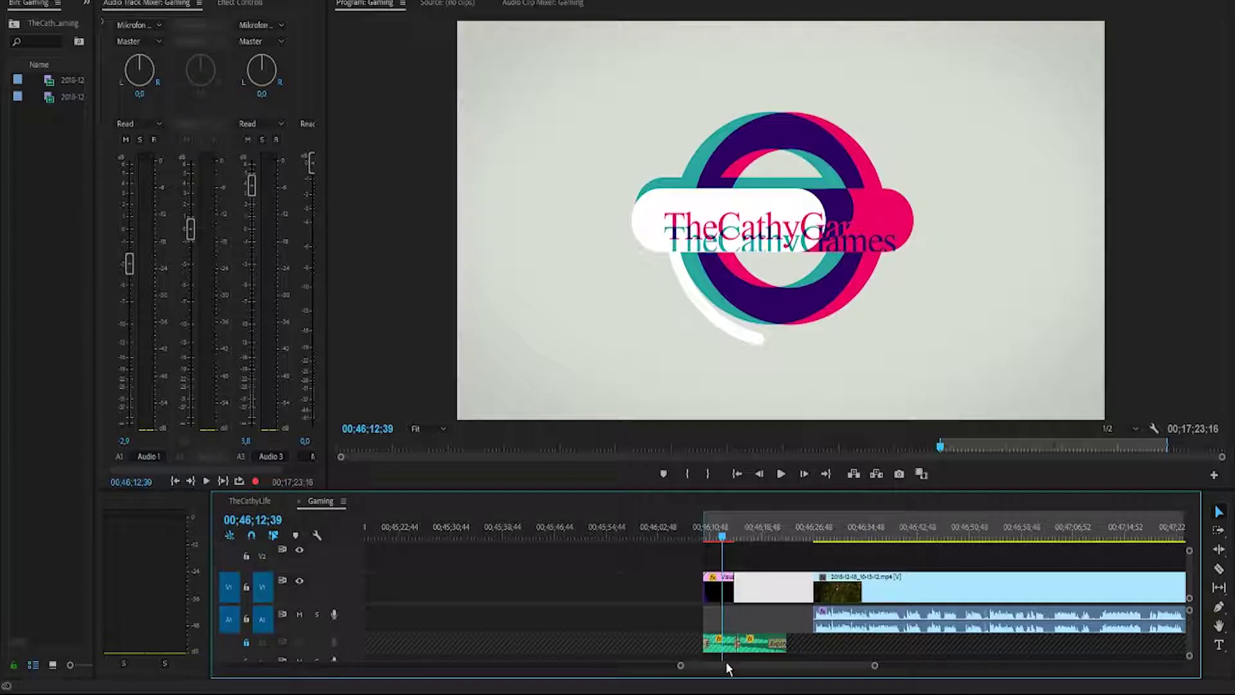
key("Delete")
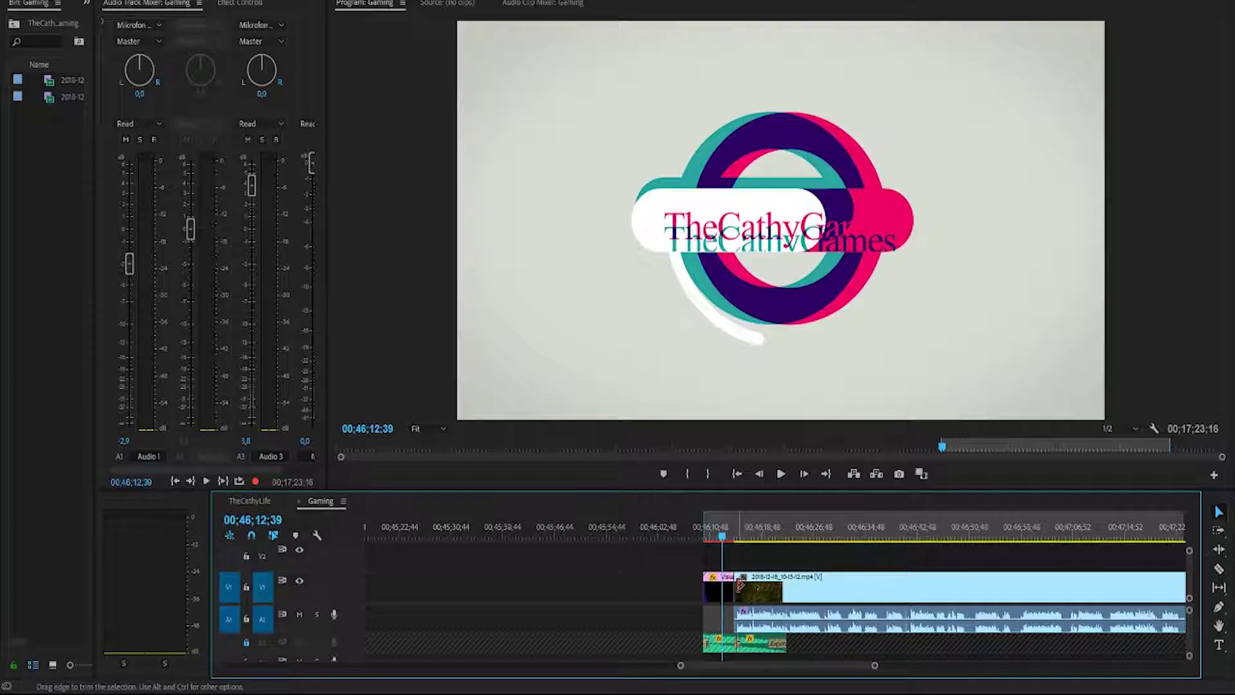
Step: Play the transition from the intro into the gameplay clip, starting at 00;46;13;50
left_click(729, 529)
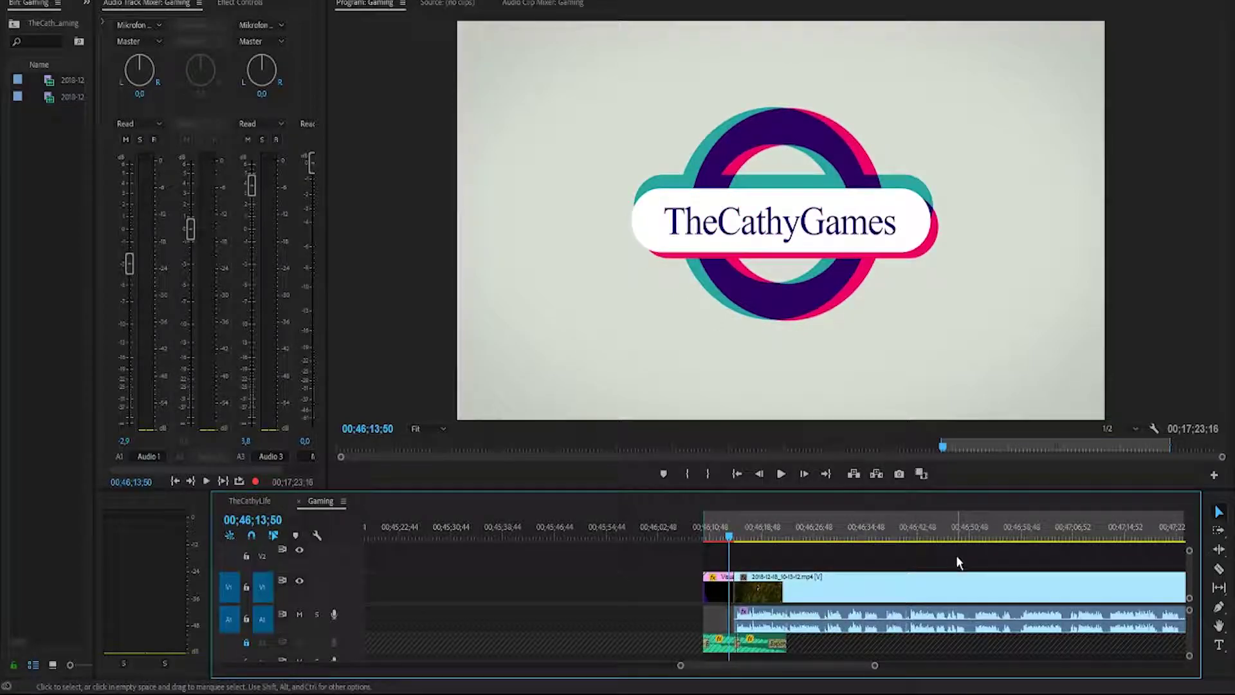
key("space")
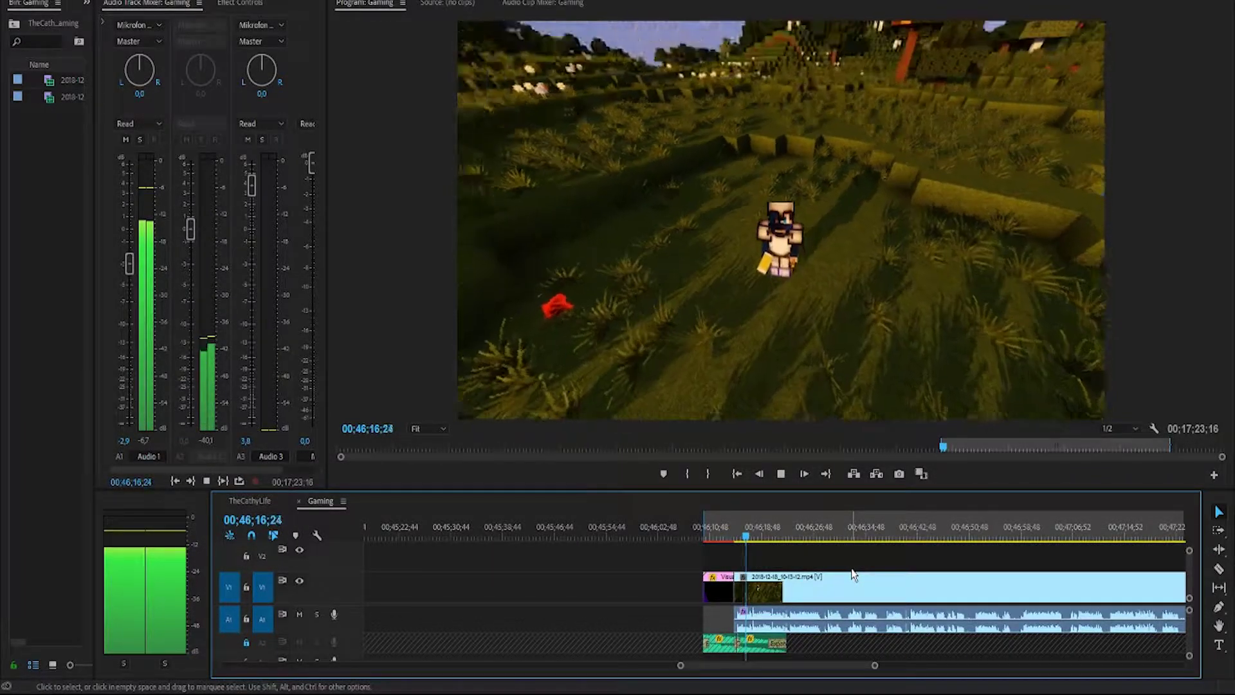
key("space")
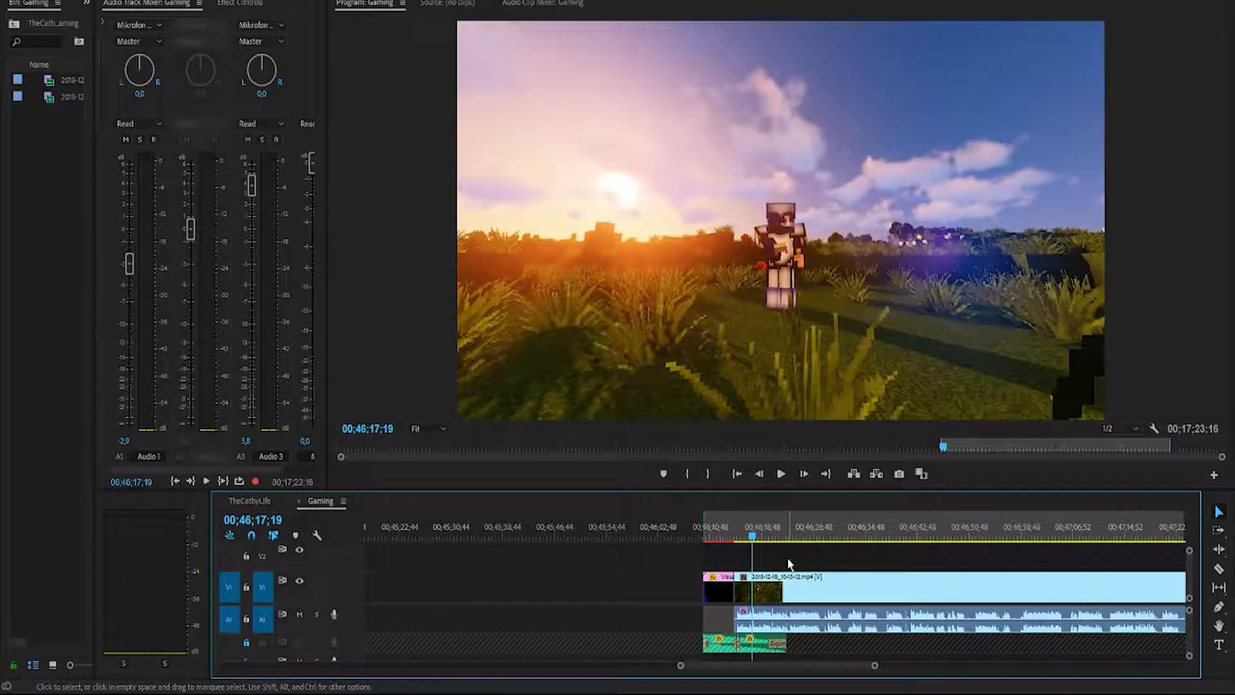
Step: Extend the sequence's out point to the end of the gameplay clip
left_click(821, 598)
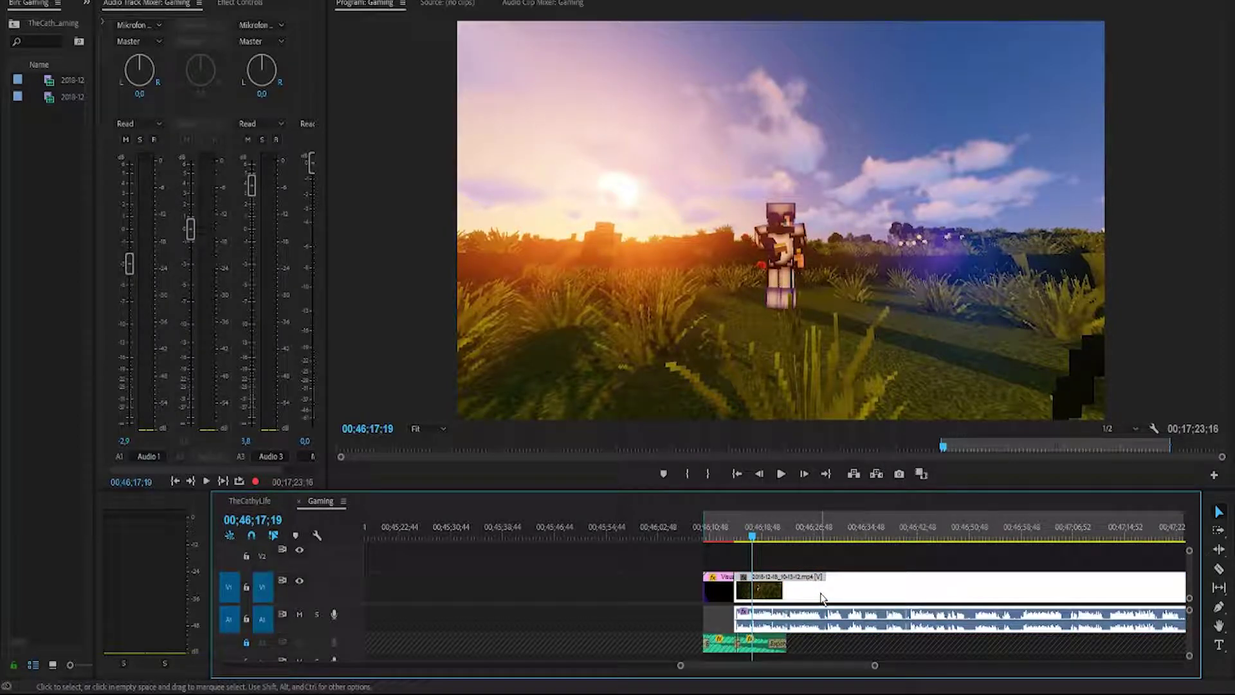
left_click(693, 556)
left_click(822, 601)
left_click_drag(875, 665, 1055, 672)
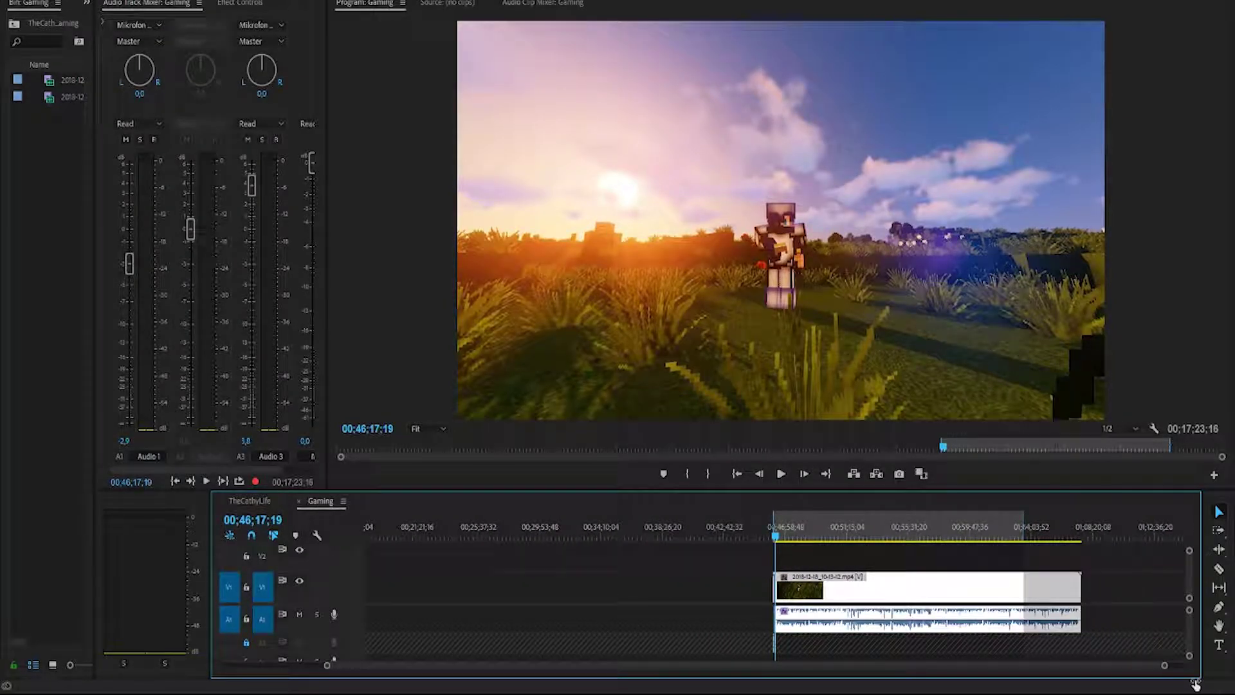
left_click(1023, 529)
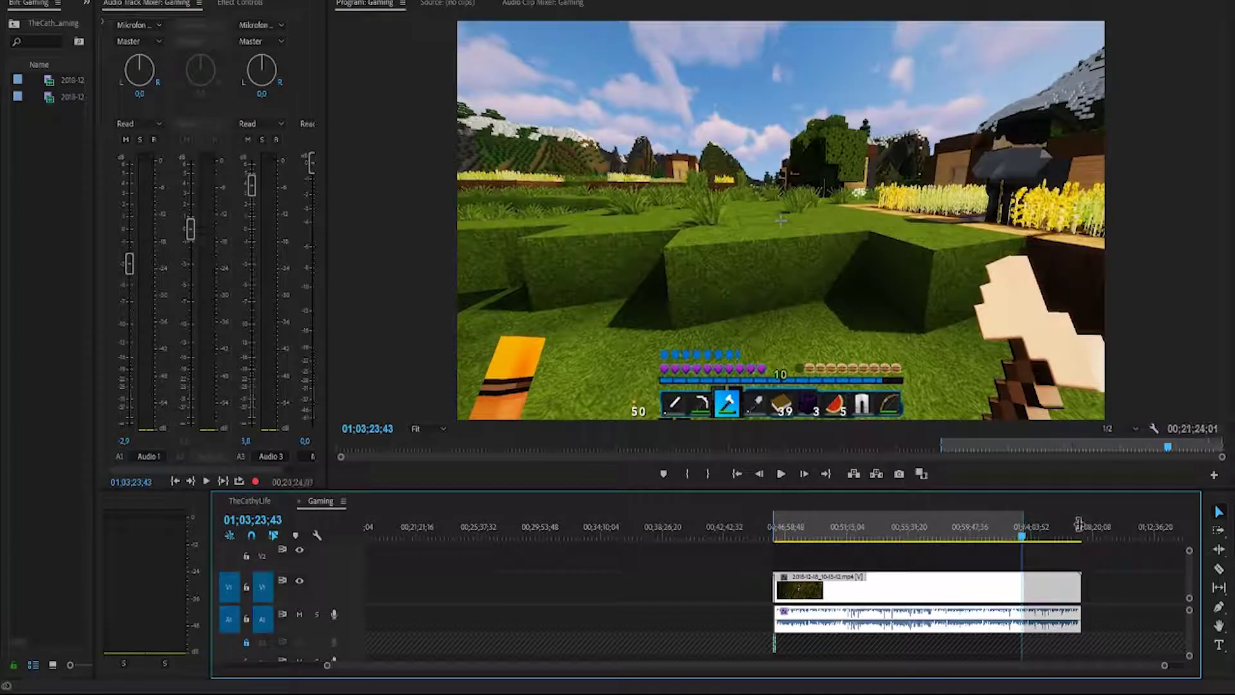
left_click_drag(1078, 523, 1085, 529)
mouse_move(1165, 664)
left_mouse_down()
mouse_move(1045, 670)
mouse_move(1155, 665)
left_mouse_up()
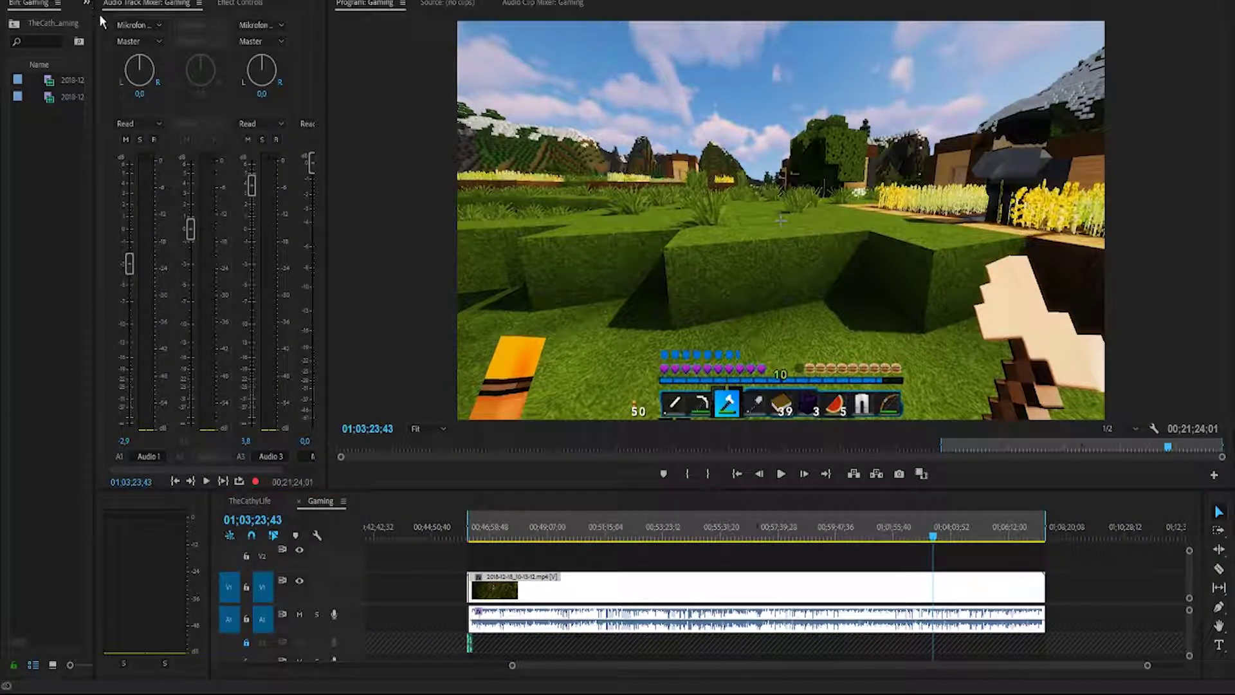
Step: Apply the "mehr bass" preset to the gameplay clip's audio, playing the sound before and after applying it
key("shift+7")
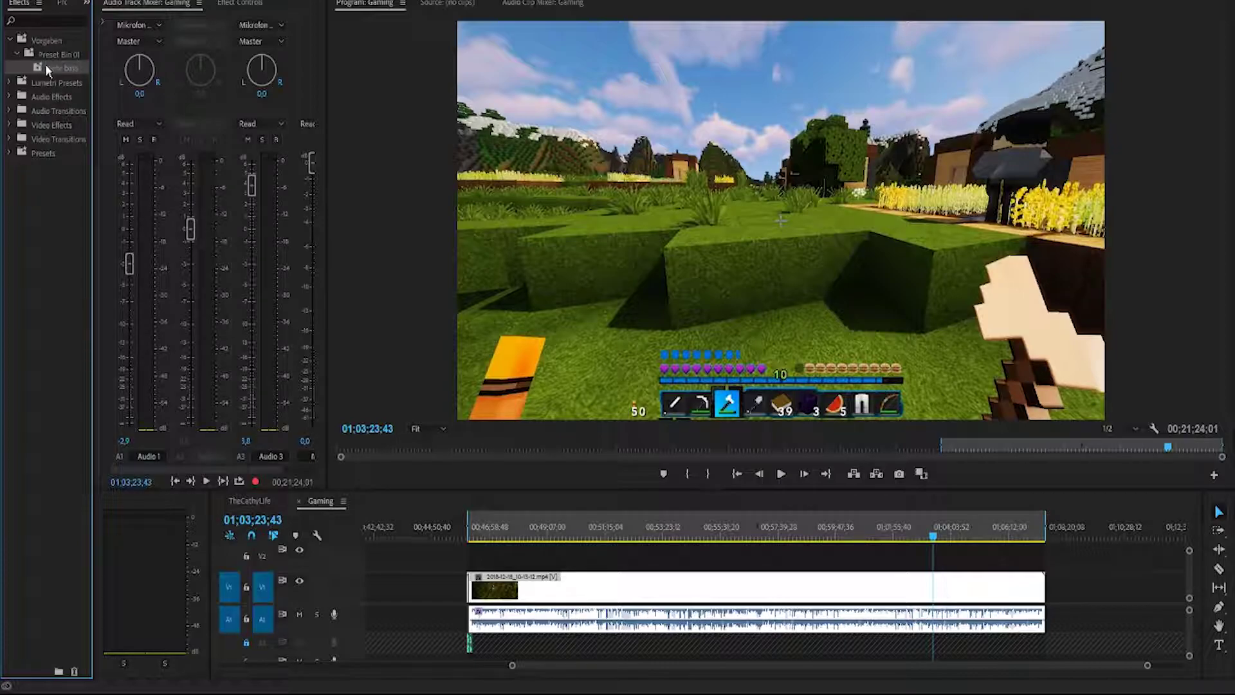
left_click(483, 527)
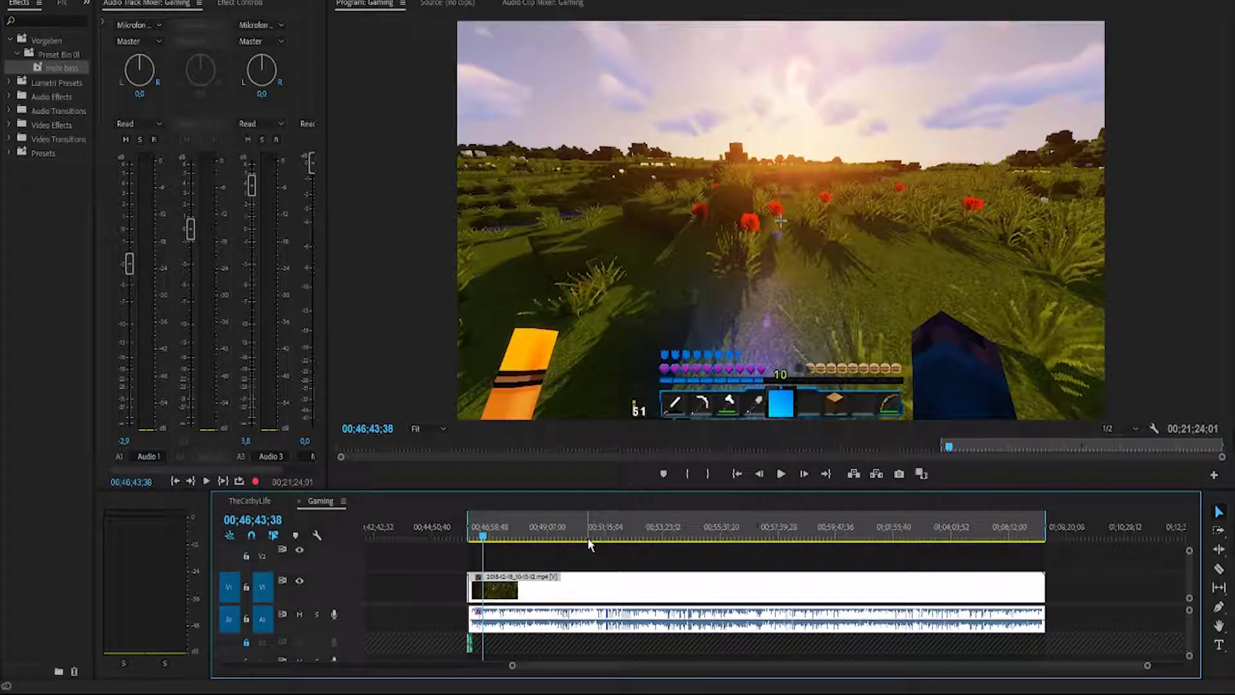
key("space")
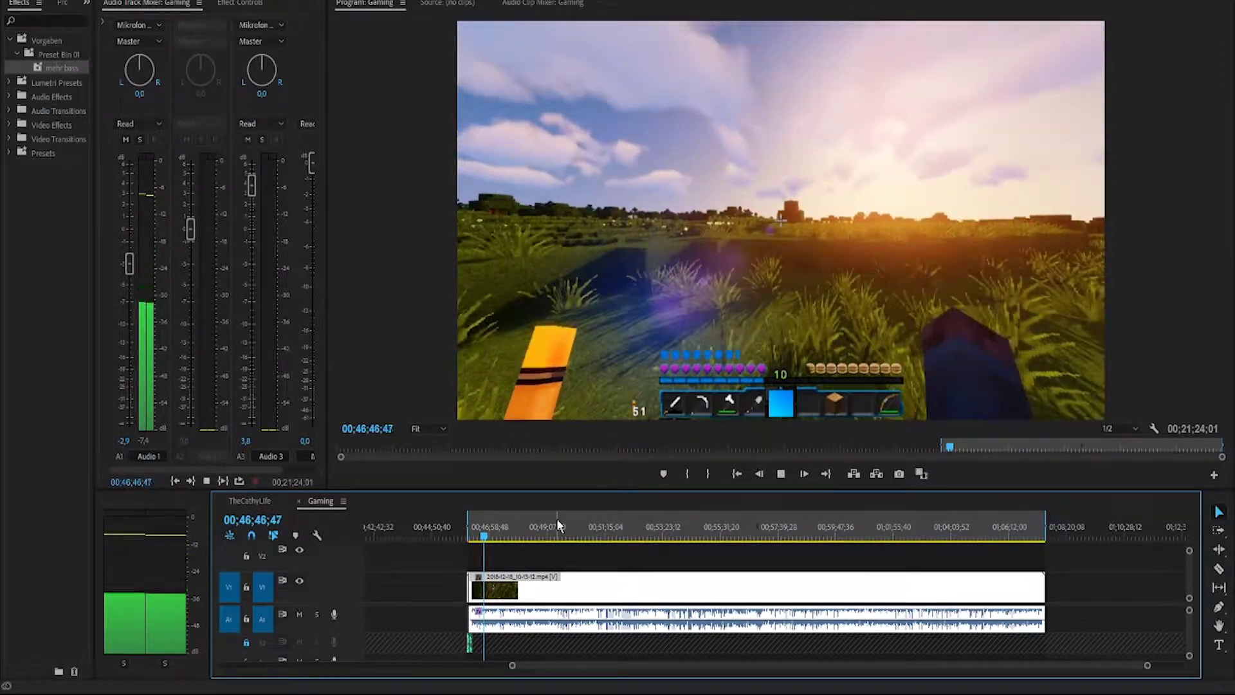
key("space")
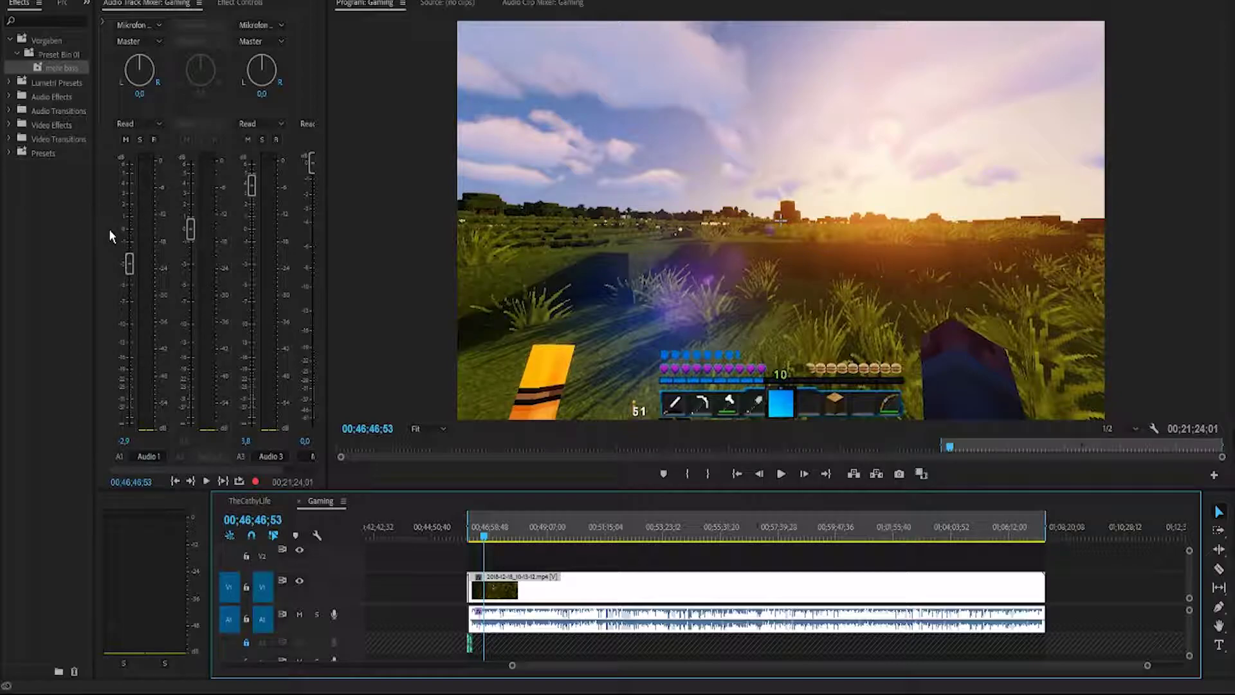
left_click_drag(51, 64, 507, 615)
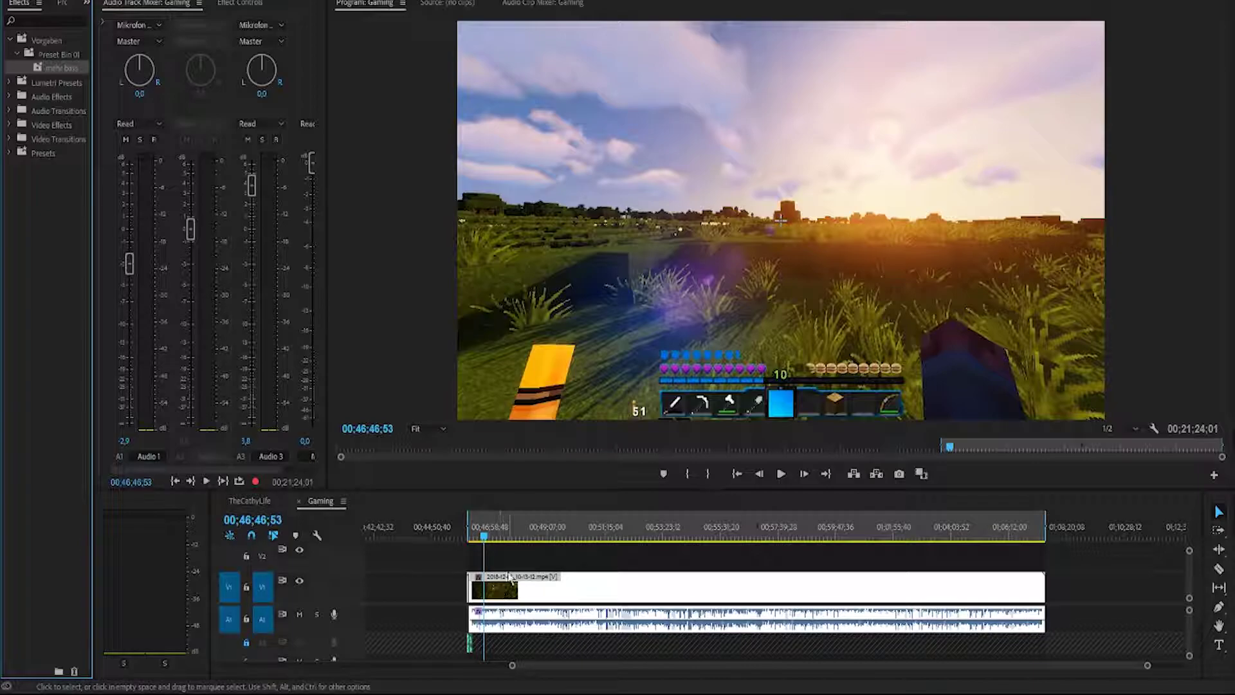
key("space")
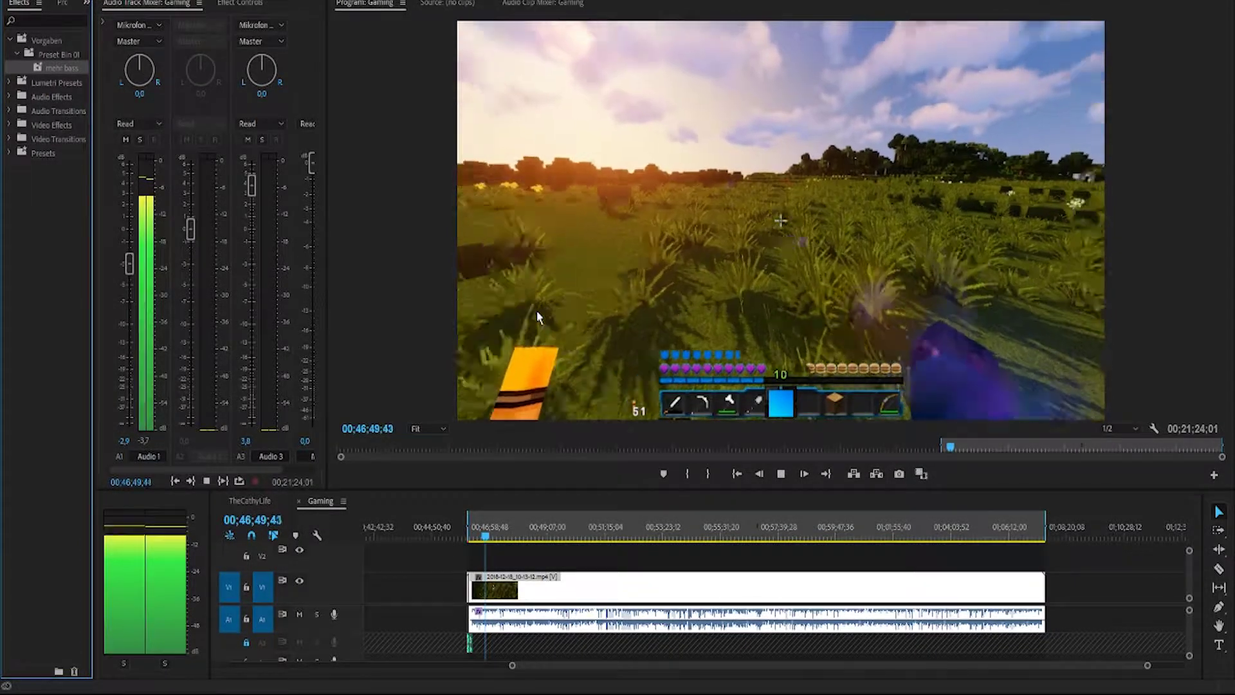
key("space")
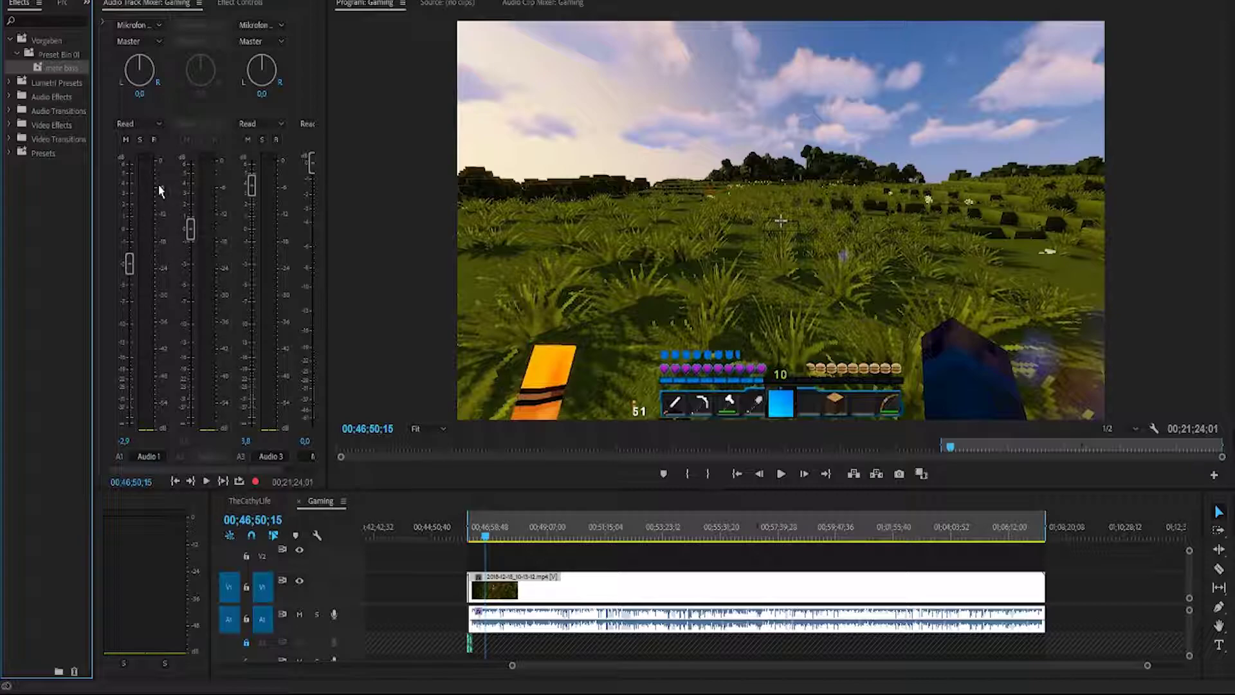
Step: Lower the Audio 1 track volume to -4.1 dB in the Audio Track Mixer, checking the level during playback
key("space")
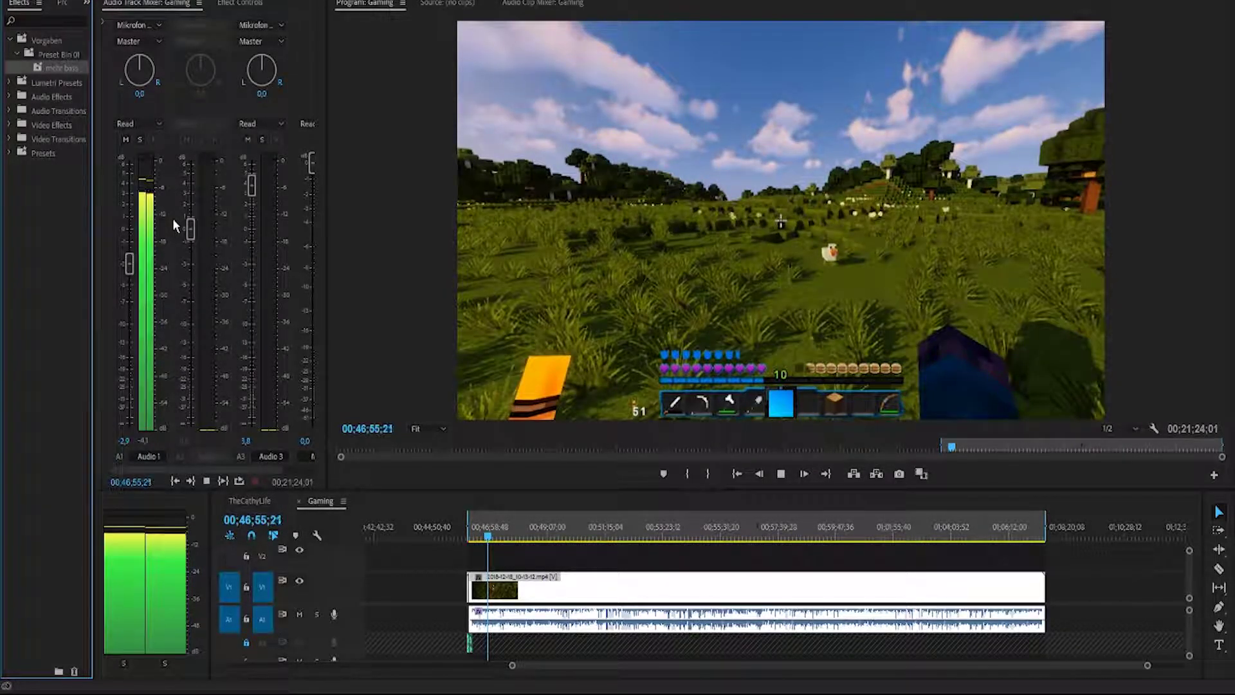
key("space")
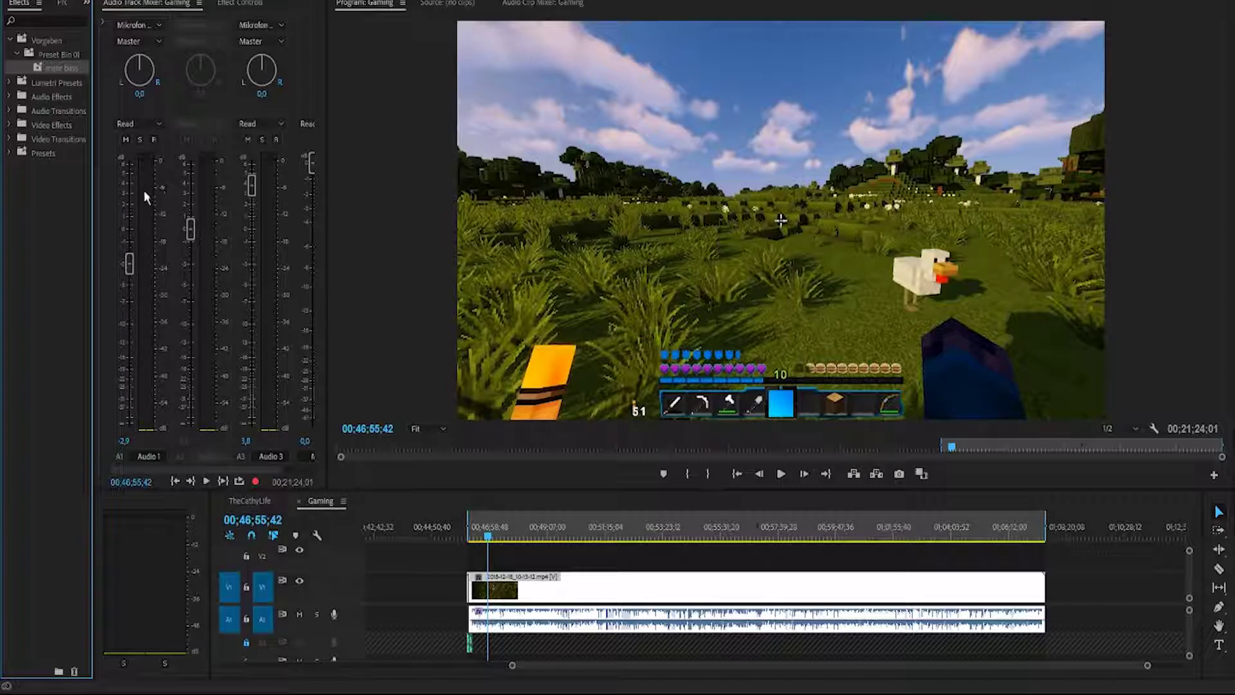
left_click_drag(128, 264, 130, 266)
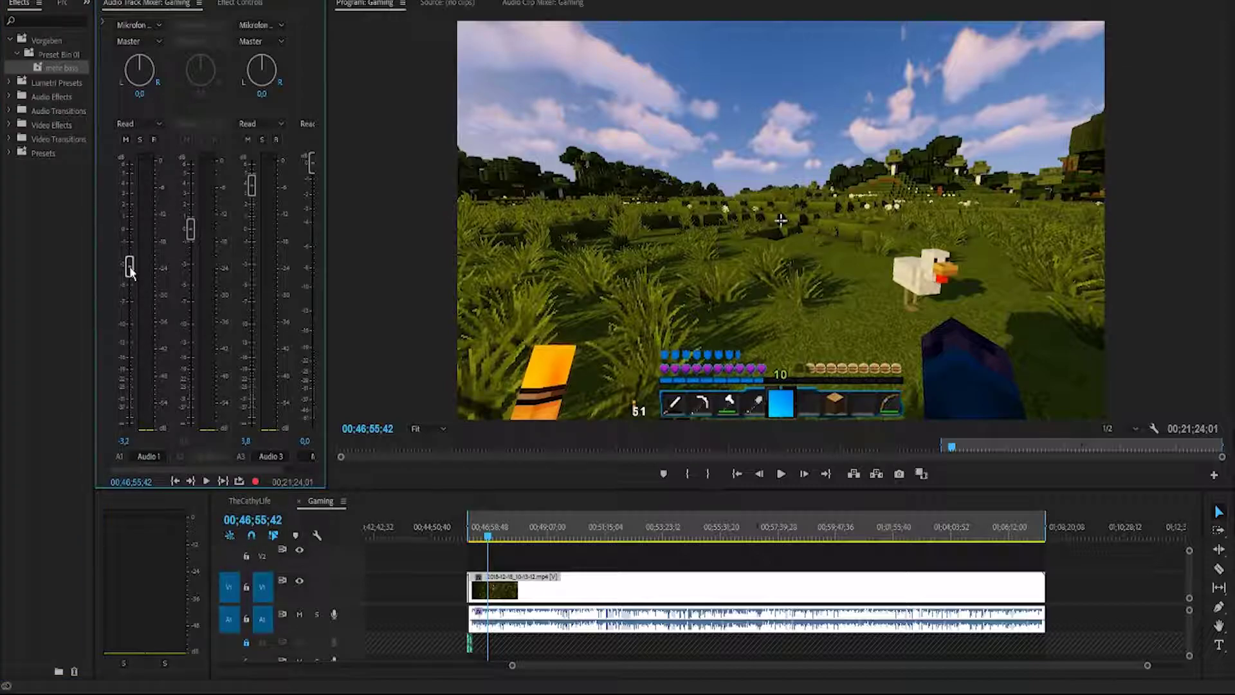
key("space")
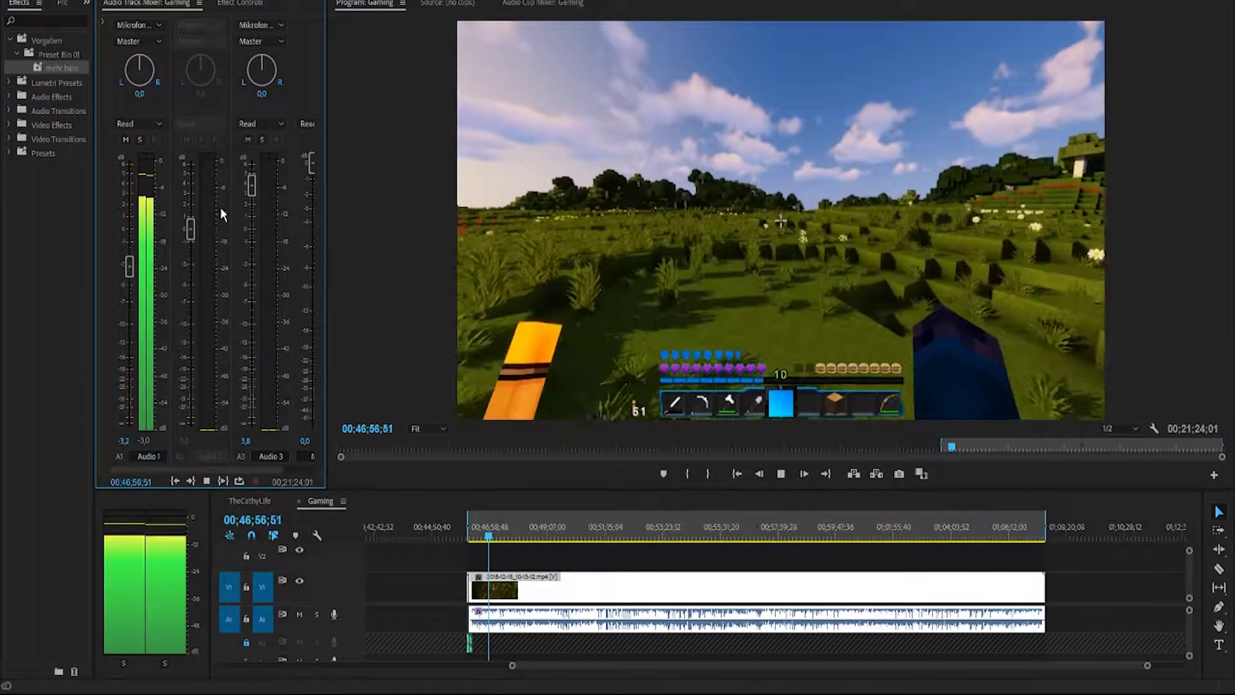
key("space")
left_click_drag(131, 266, 135, 275)
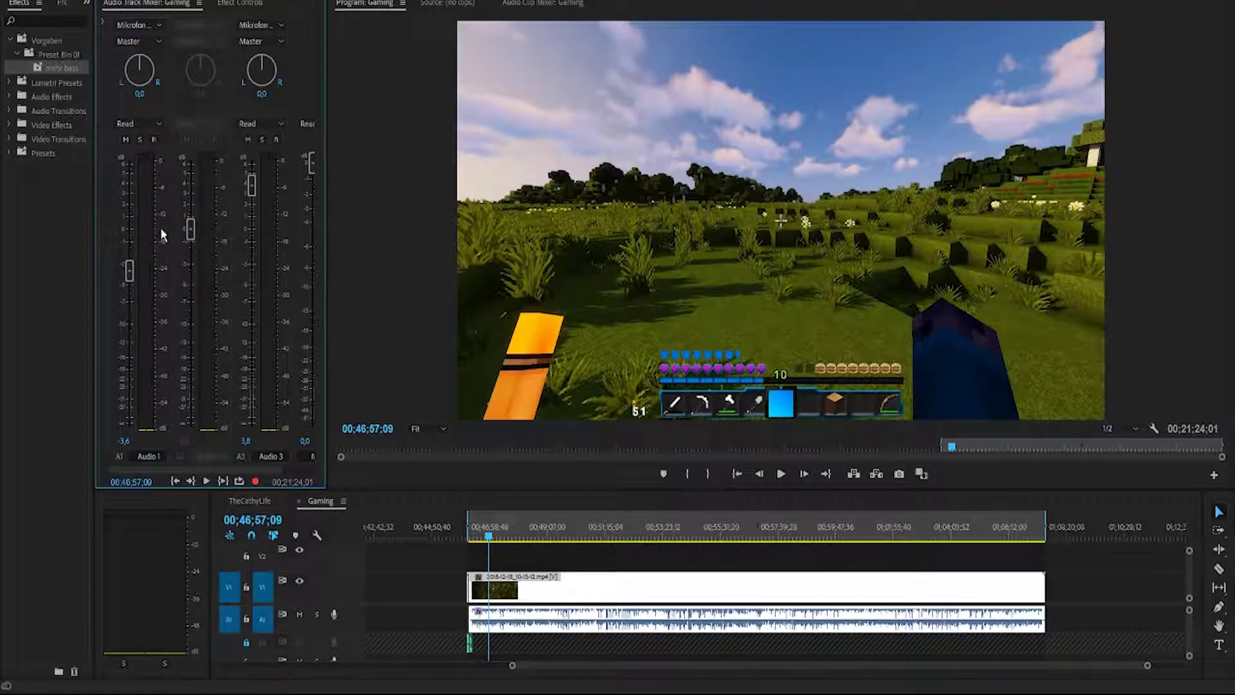
key("space")
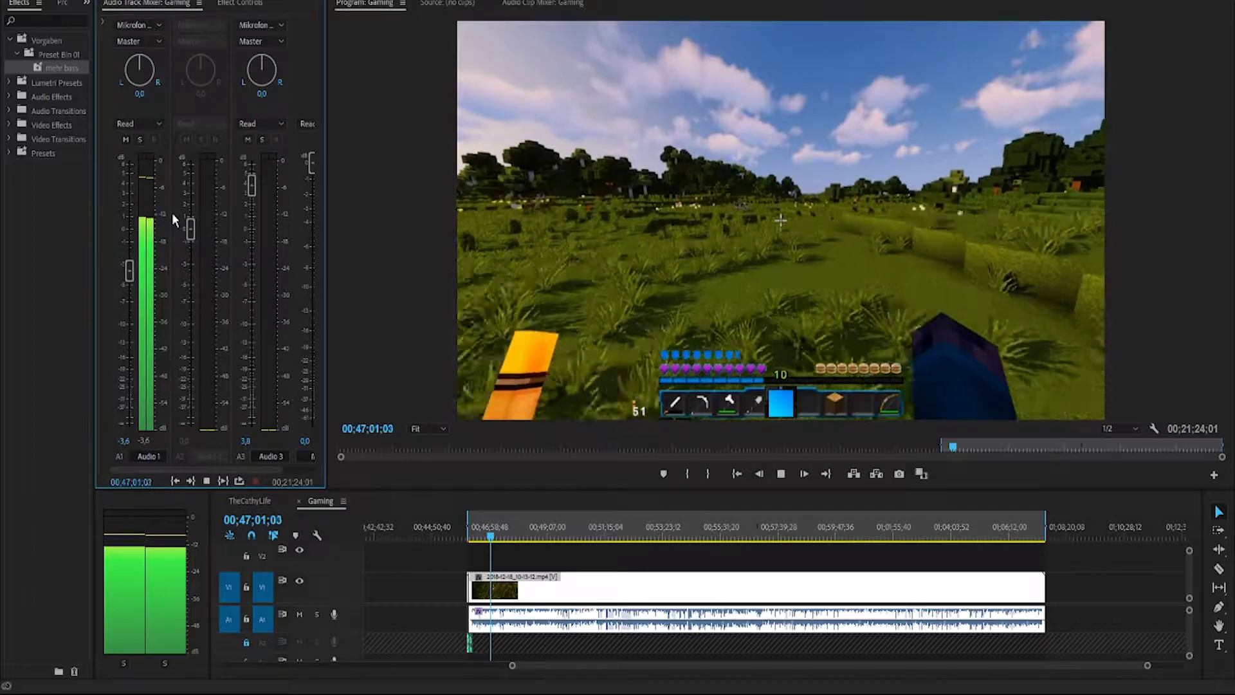
key("space")
Step: Play the gameplay clip from 00;47;25;41 to find a section worth cutting out
left_click_drag(1147, 665, 923, 681)
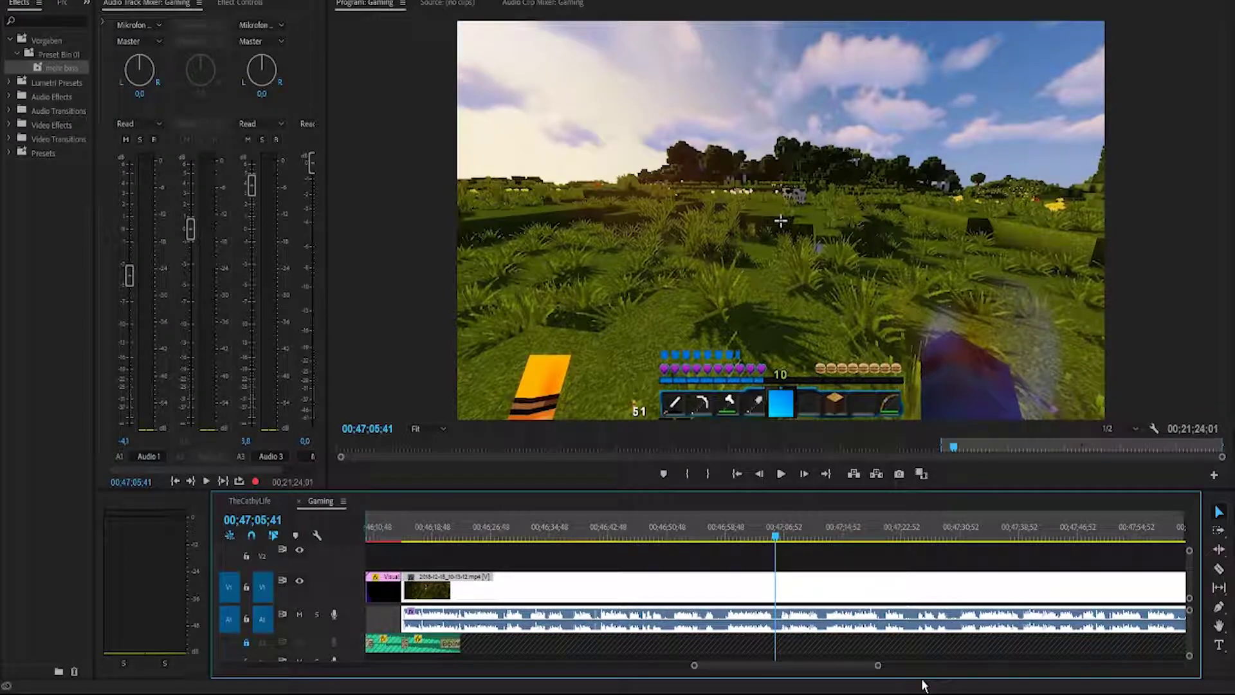
scroll(864, 669, "down", 3)
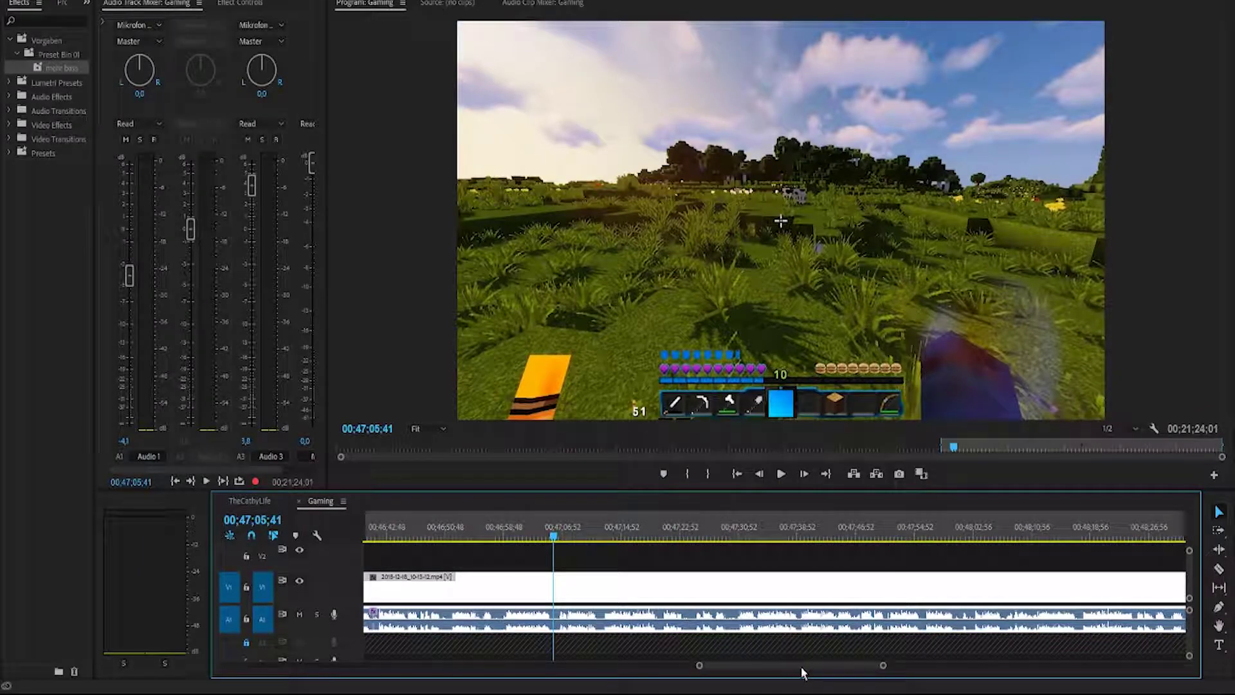
scroll(804, 672, "down", 3)
scroll(808, 670, "down", 3)
scroll(809, 669, "up", 2)
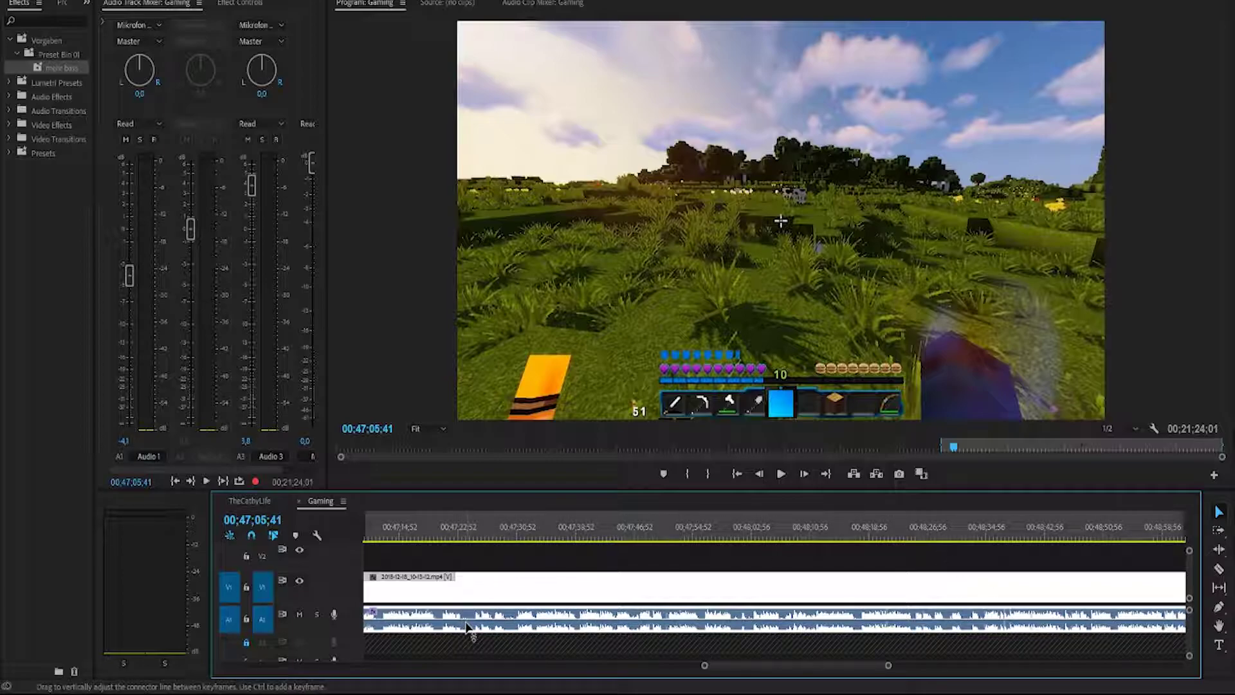
left_click(478, 529)
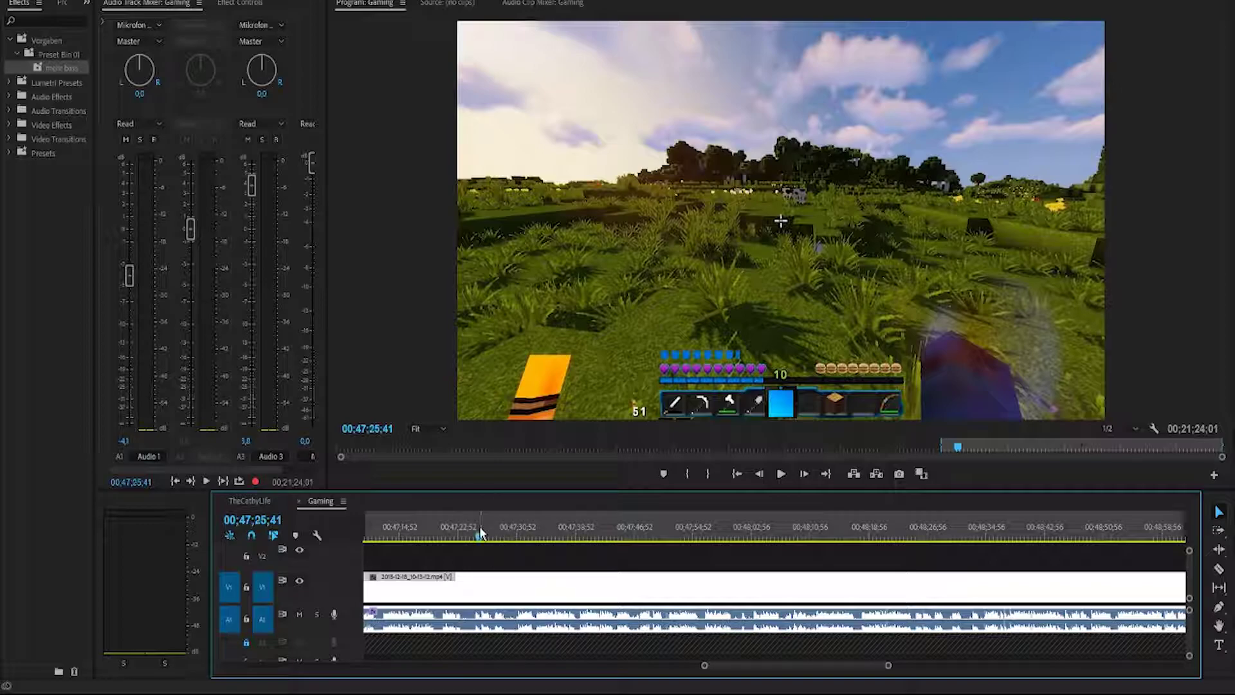
key("space")
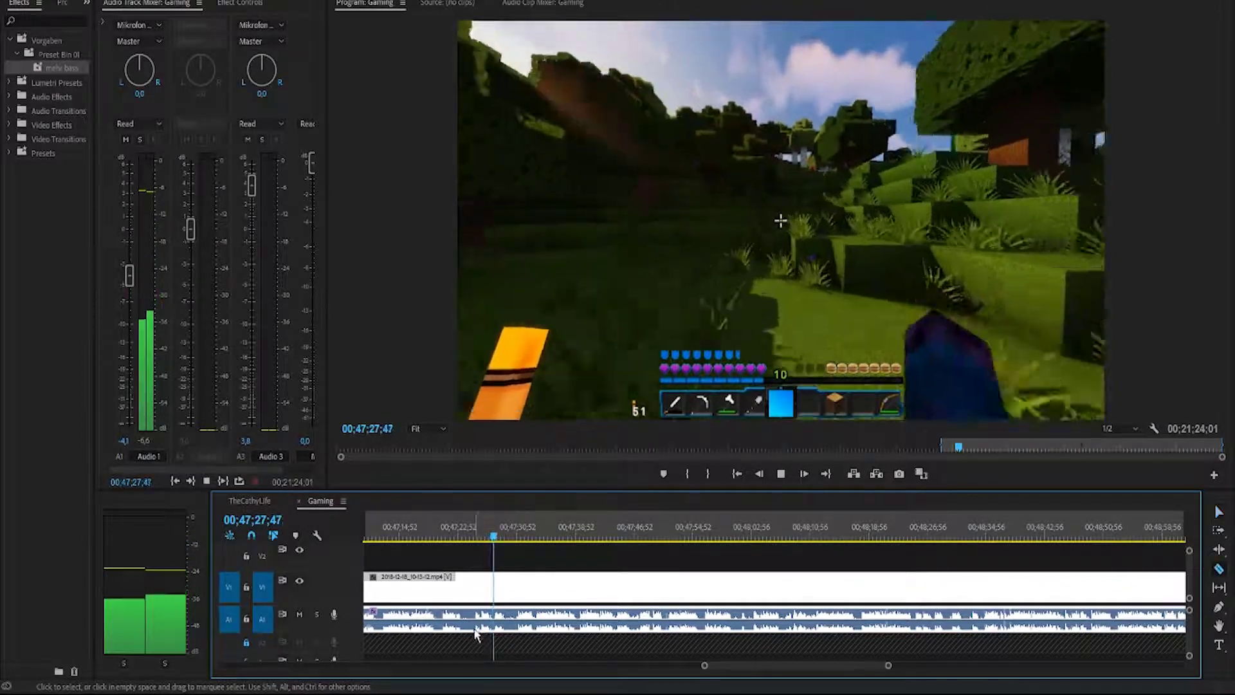
Step: Stop the playback and split the gameplay clip at about 00;47;23 and 00;47;30
key("c")
key("space")
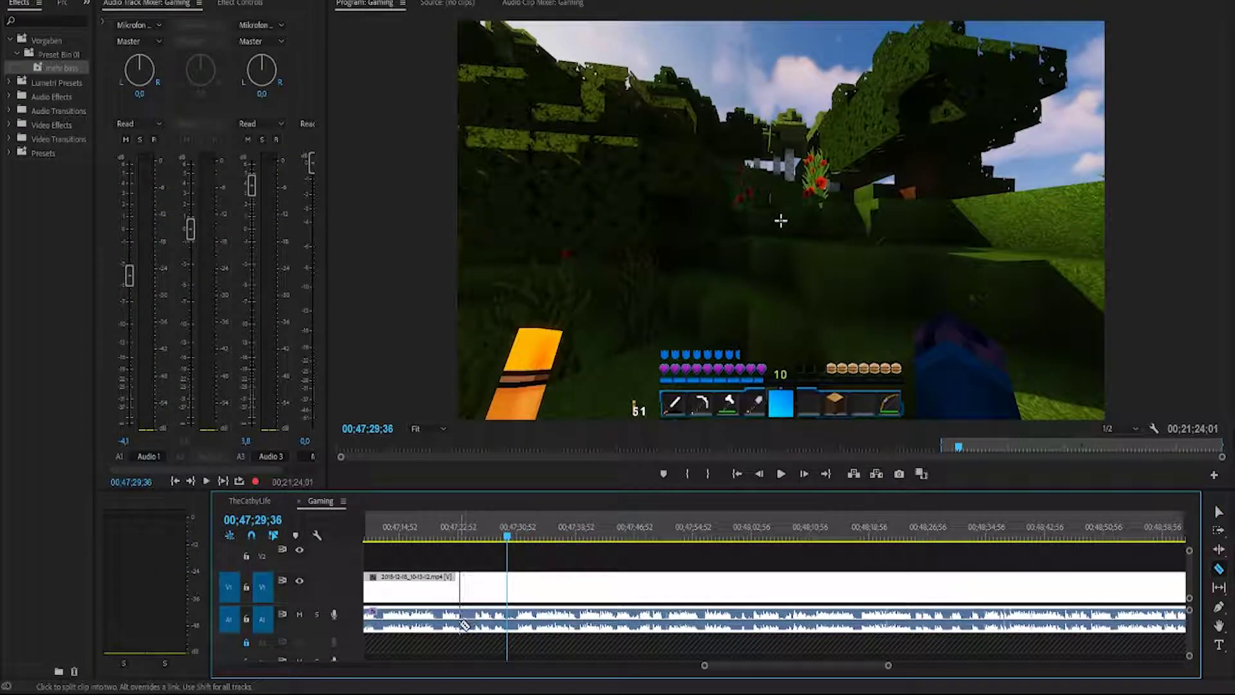
left_click(464, 625)
left_click(514, 617)
key("v")
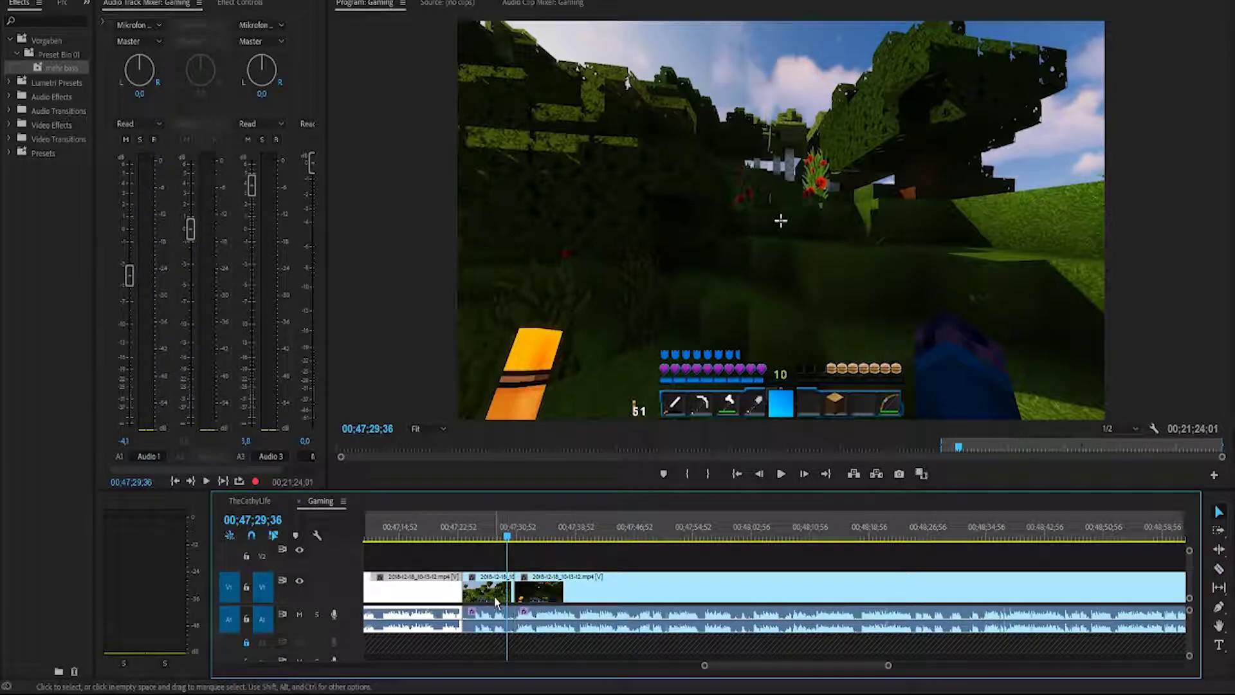
Step: Delete the short piece between the two new cuts and close the gap it leaves
left_click(494, 600)
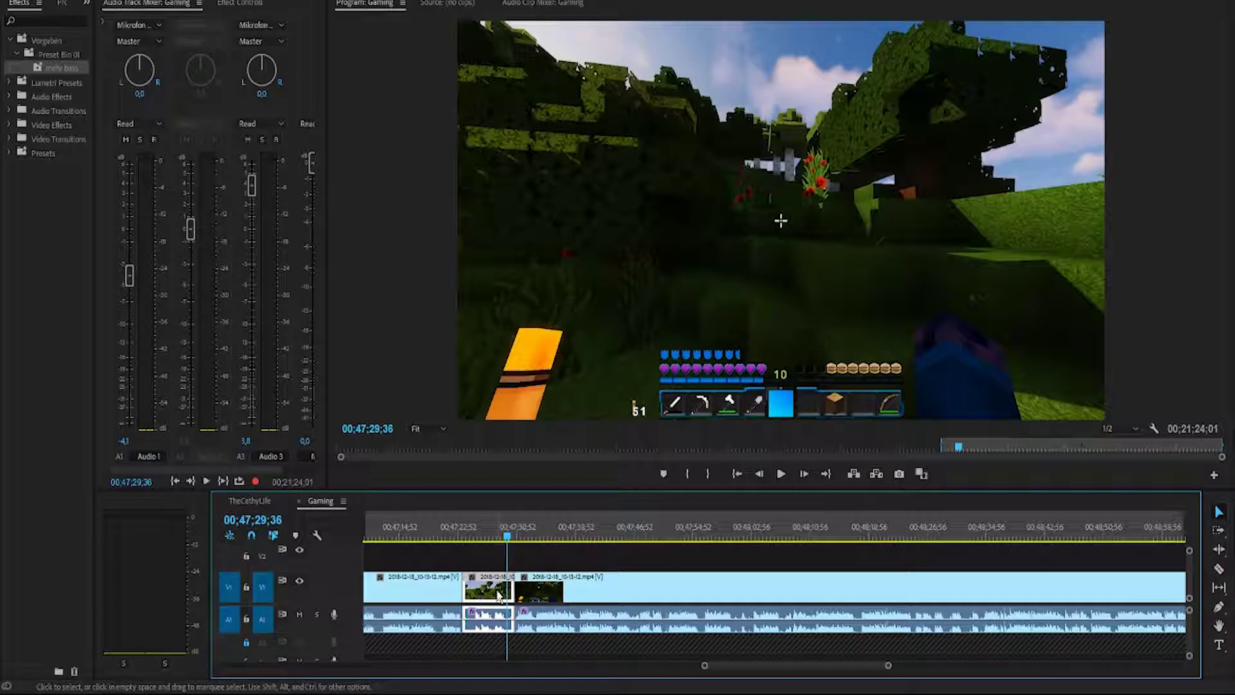
key("Delete")
left_click(501, 597)
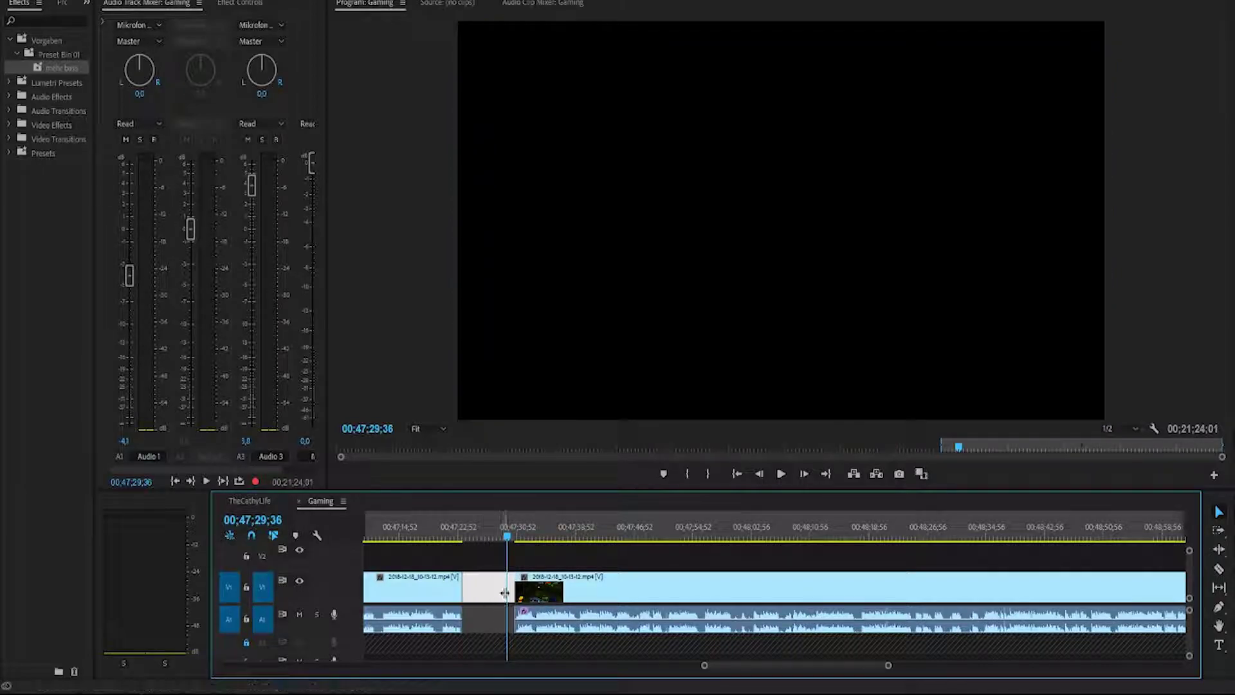
key("Delete")
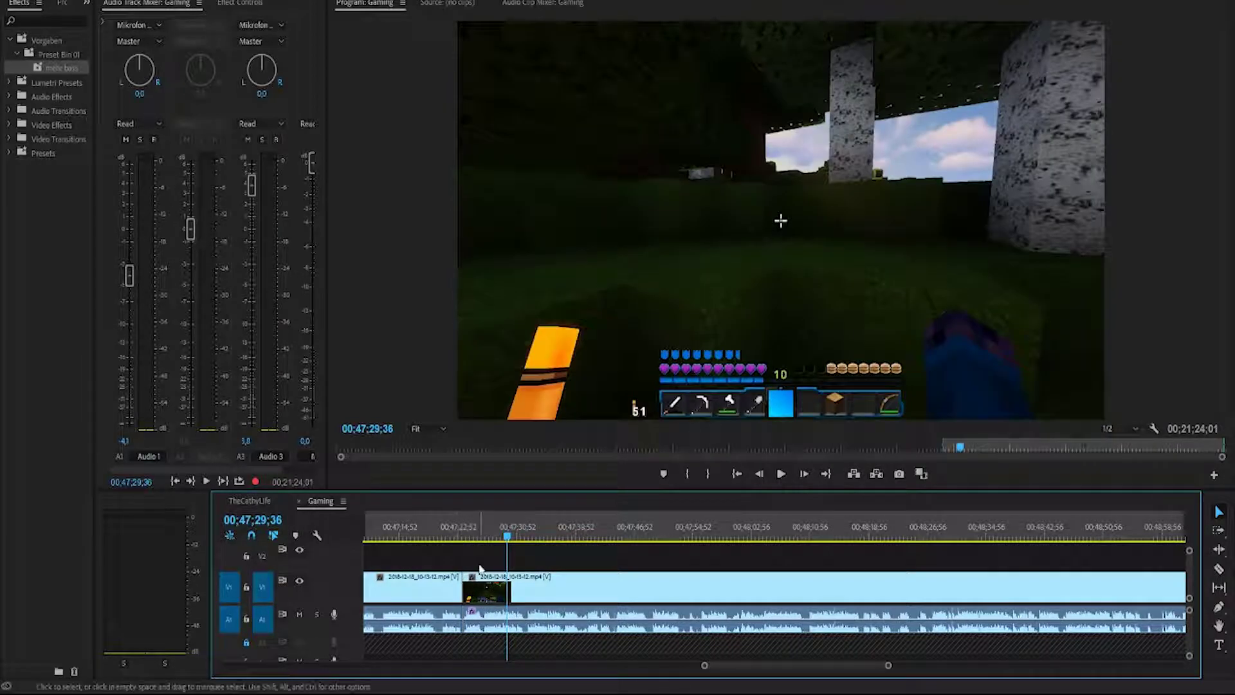
Step: Cut out the gameplay section between about 00;48;56 and 00;48;59 and close the gap
scroll(724, 666, "down", 3)
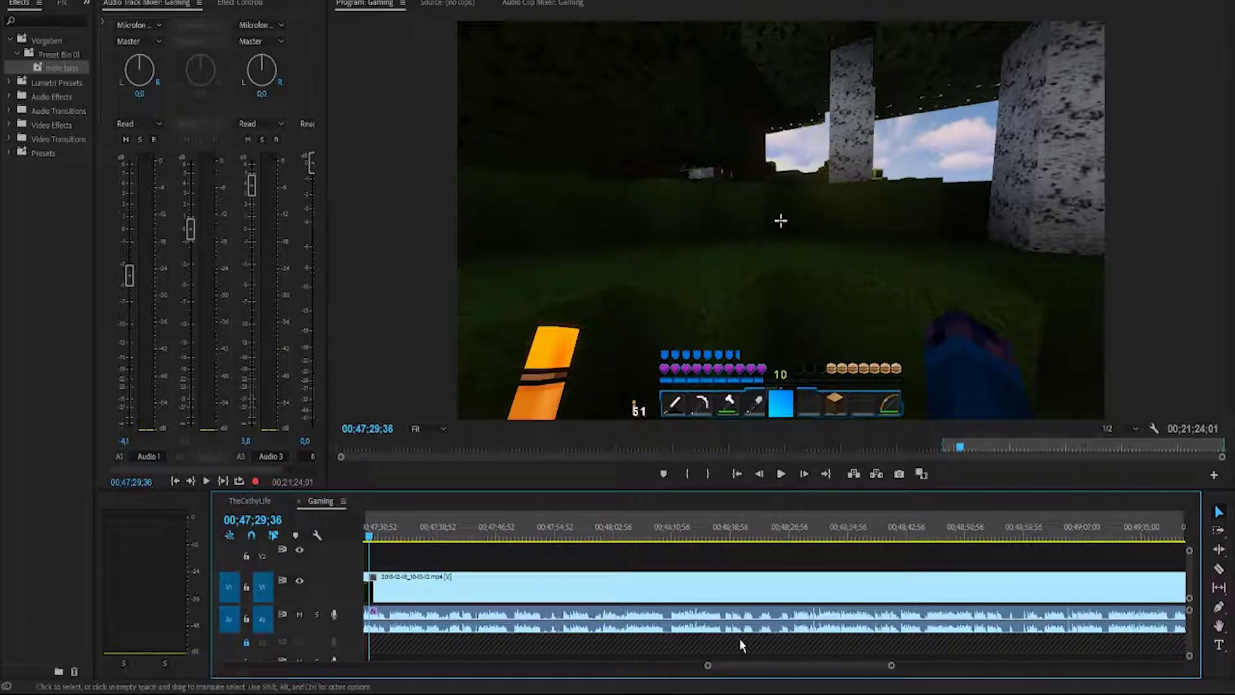
key("c")
left_click(1004, 624)
left_click(1023, 625)
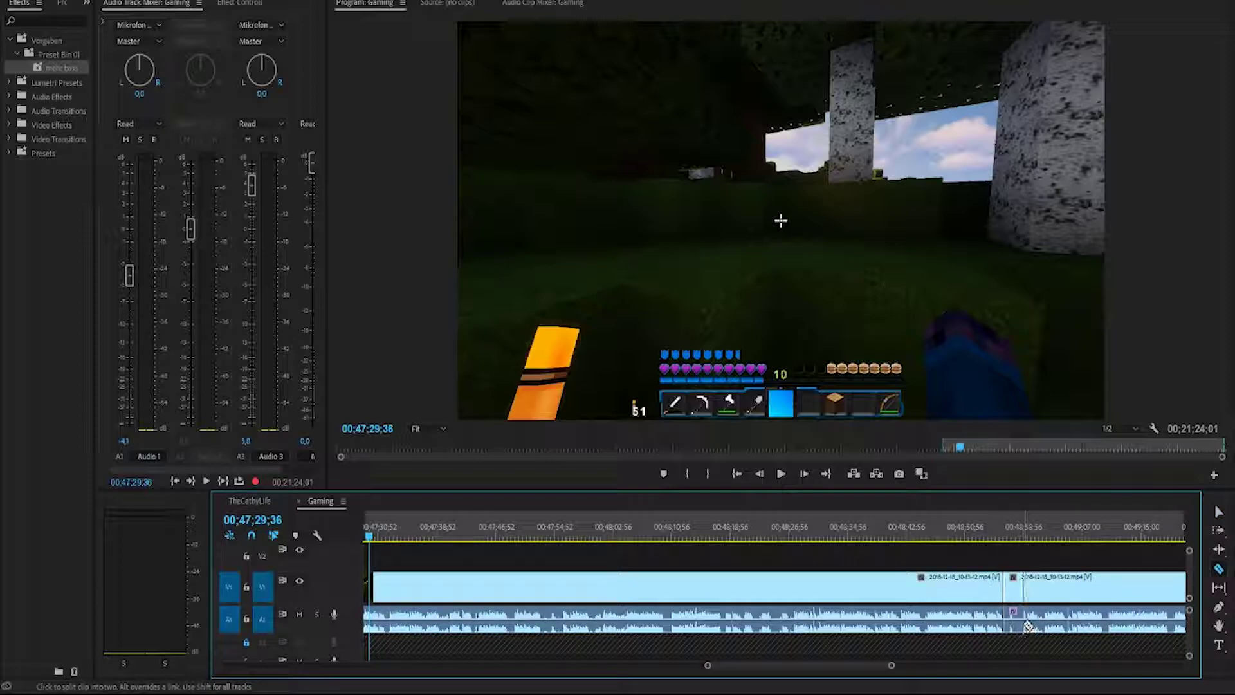
key("v")
left_click(1013, 602)
key("Delete")
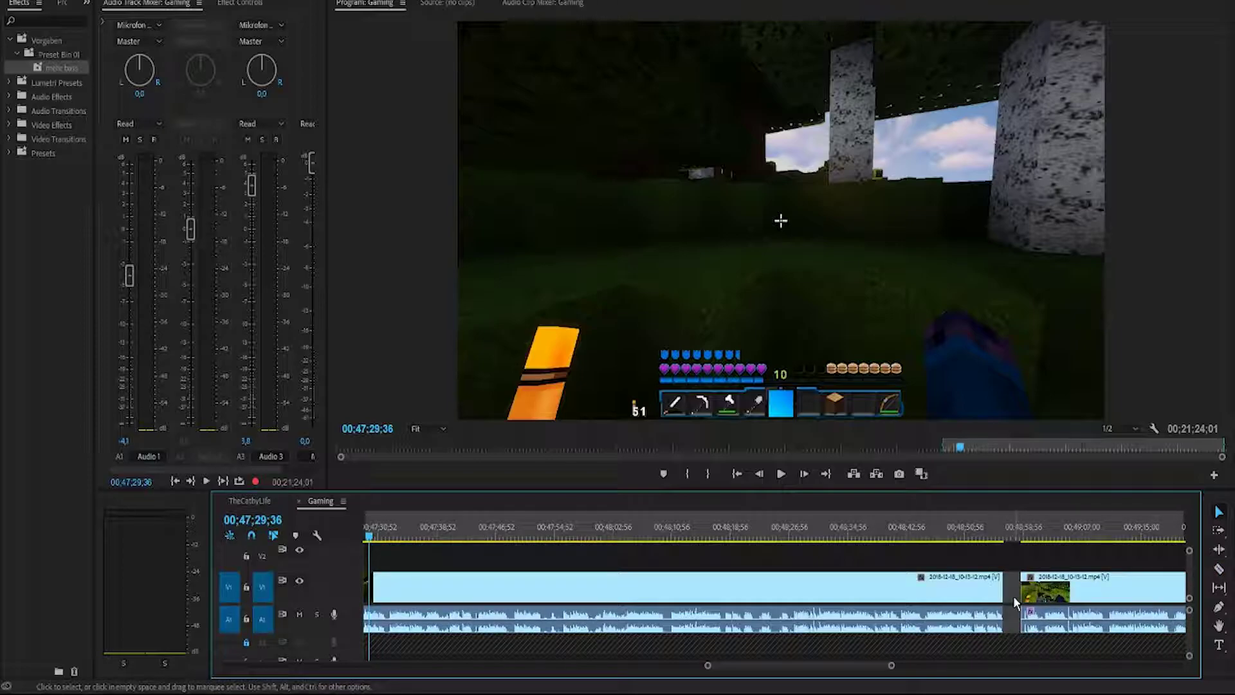
left_click(1013, 601)
key("Delete")
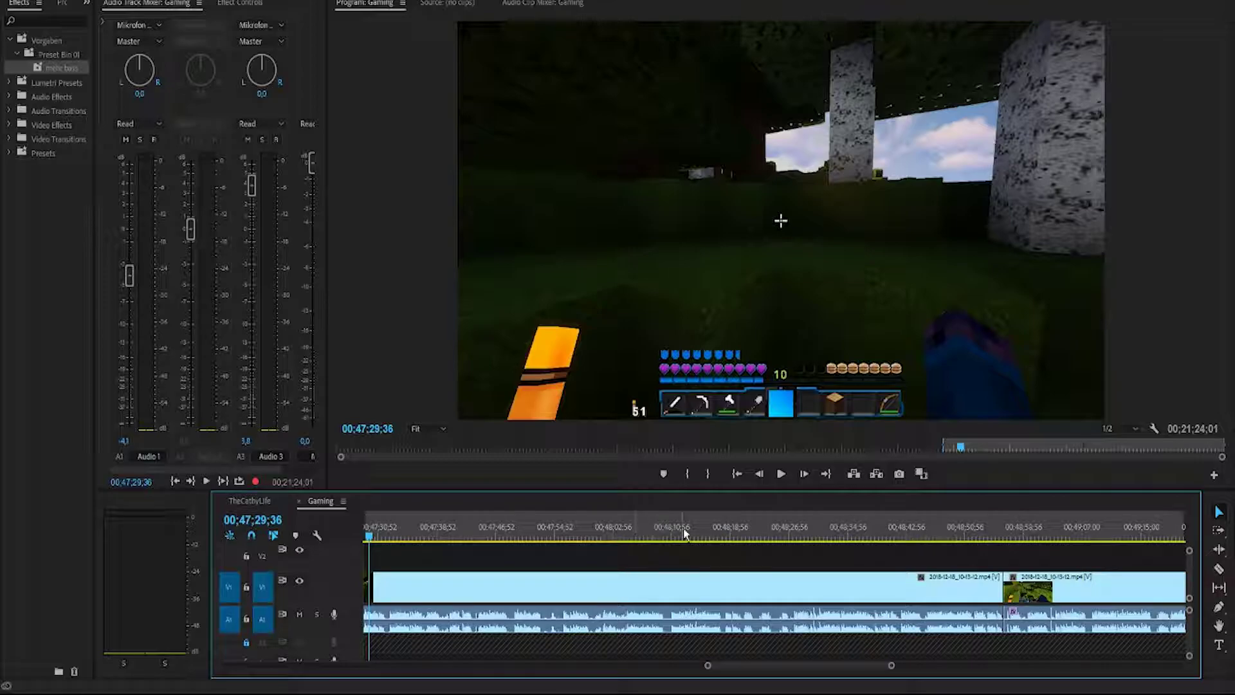
Step: Split the gameplay clip at 00;47;53;21 and again at 00;47;56;04
left_click(541, 560)
key("c")
left_click(544, 536)
left_click(543, 587)
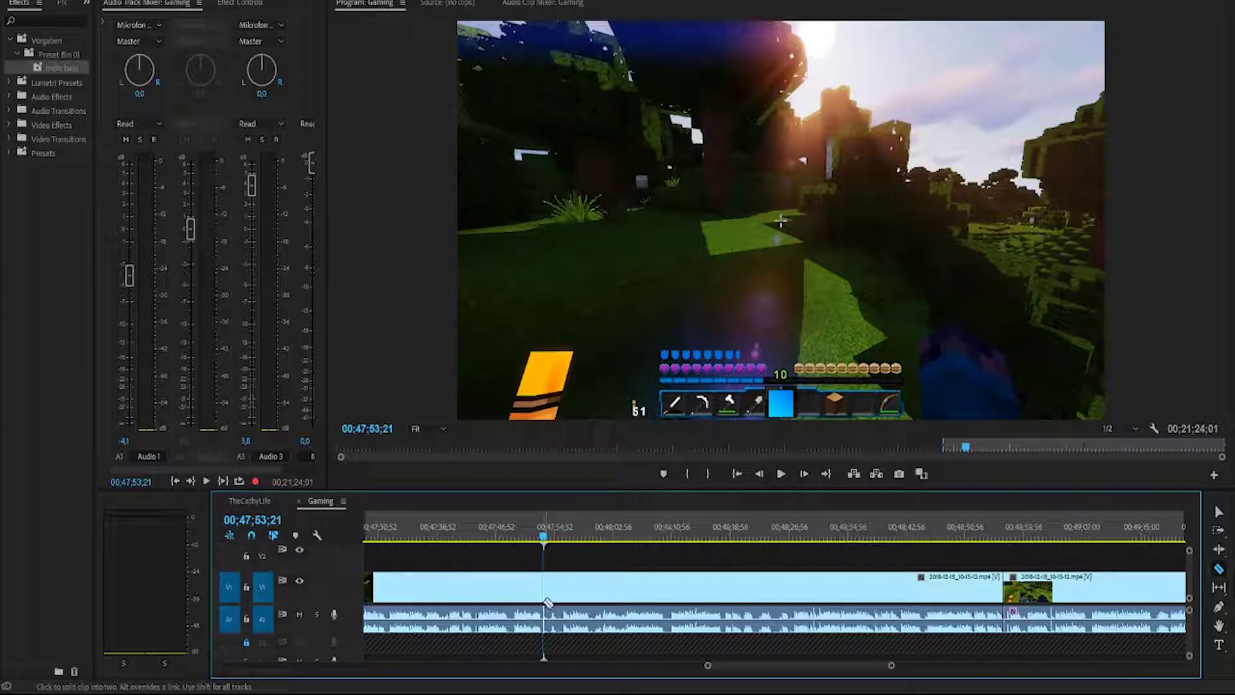
left_click_drag(547, 533, 563, 531)
key("v")
left_click(566, 592)
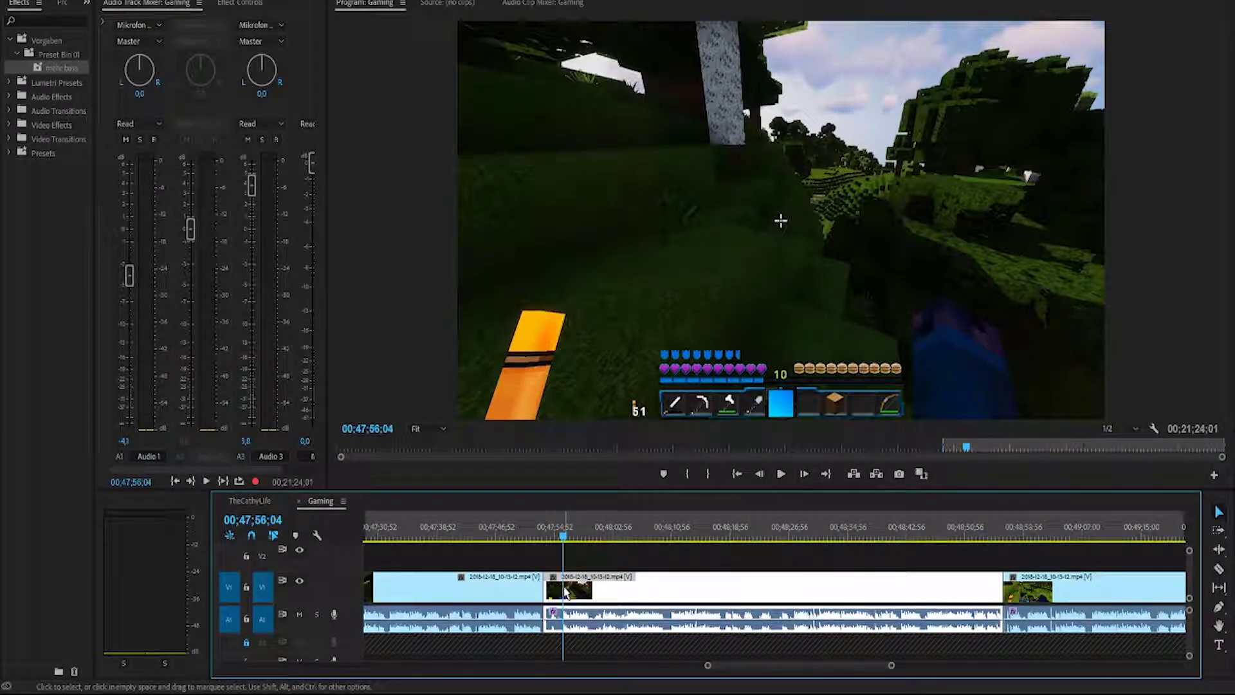
key("c")
left_click(563, 589)
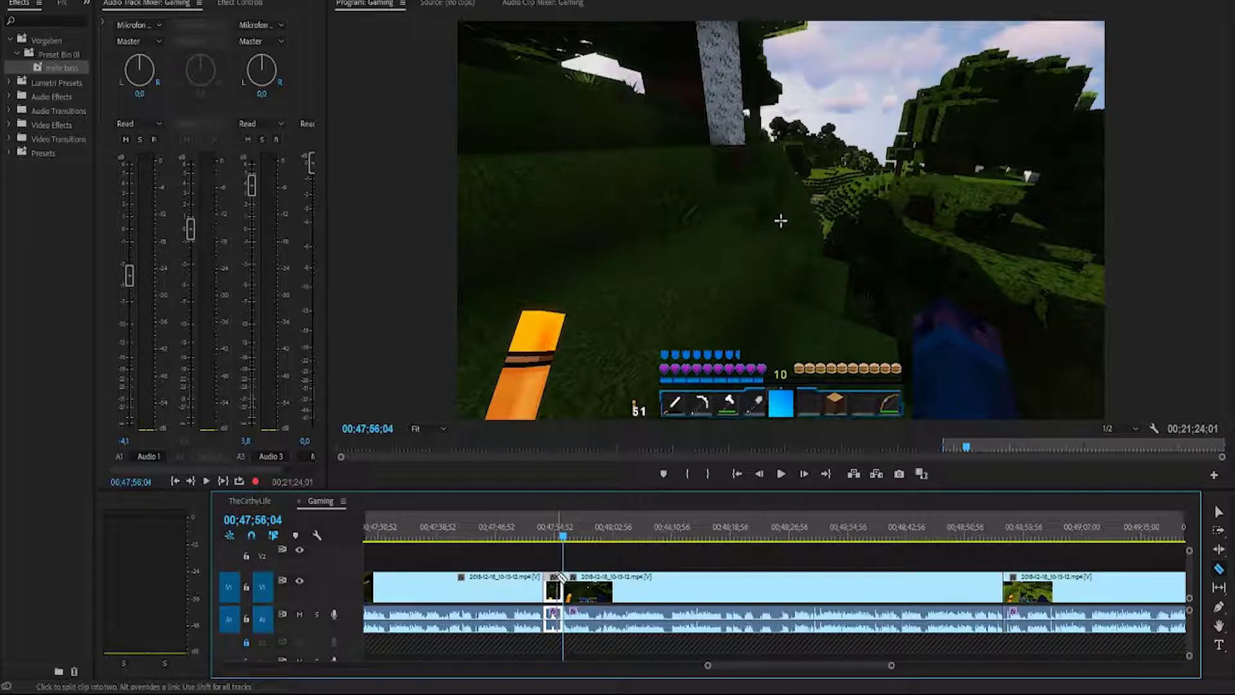
Step: Delete the piece between 00;47;53;21 and 00;47;56;04 and close the gap
key("Delete")
key("v")
left_click(557, 589)
key("Delete")
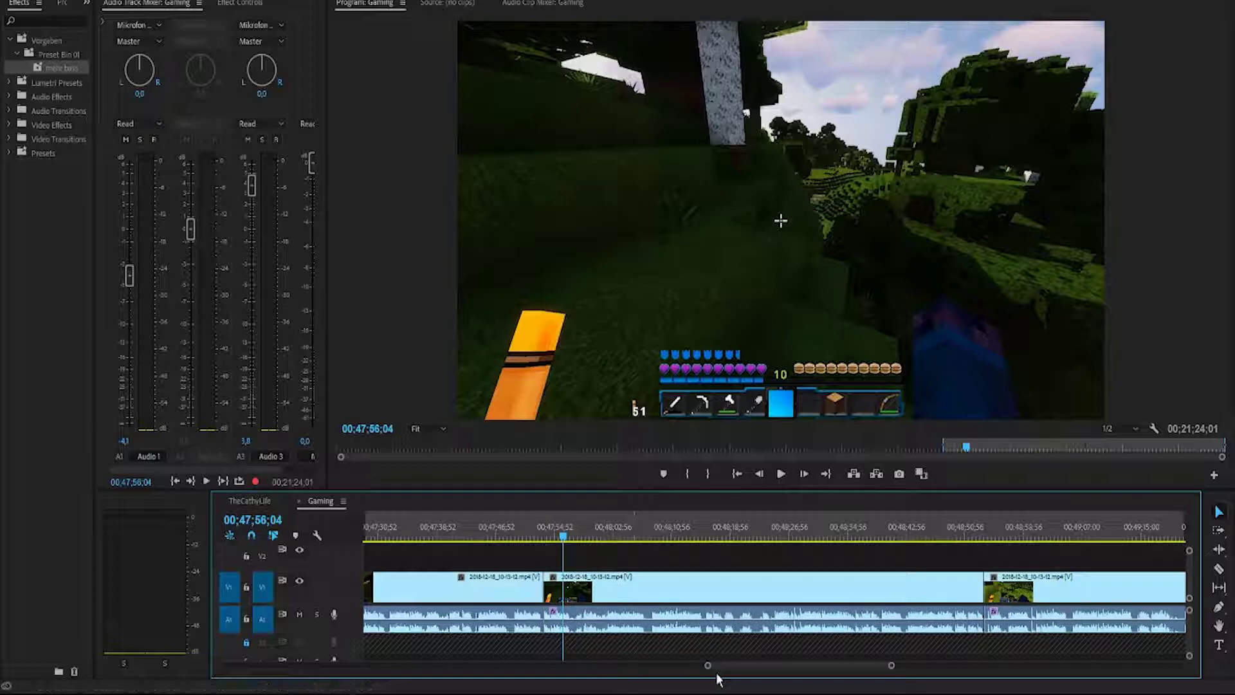
Step: Play through the remaining gameplay footage and cut out the unwanted sections, closing the gaps
left_click_drag(844, 674, 854, 672)
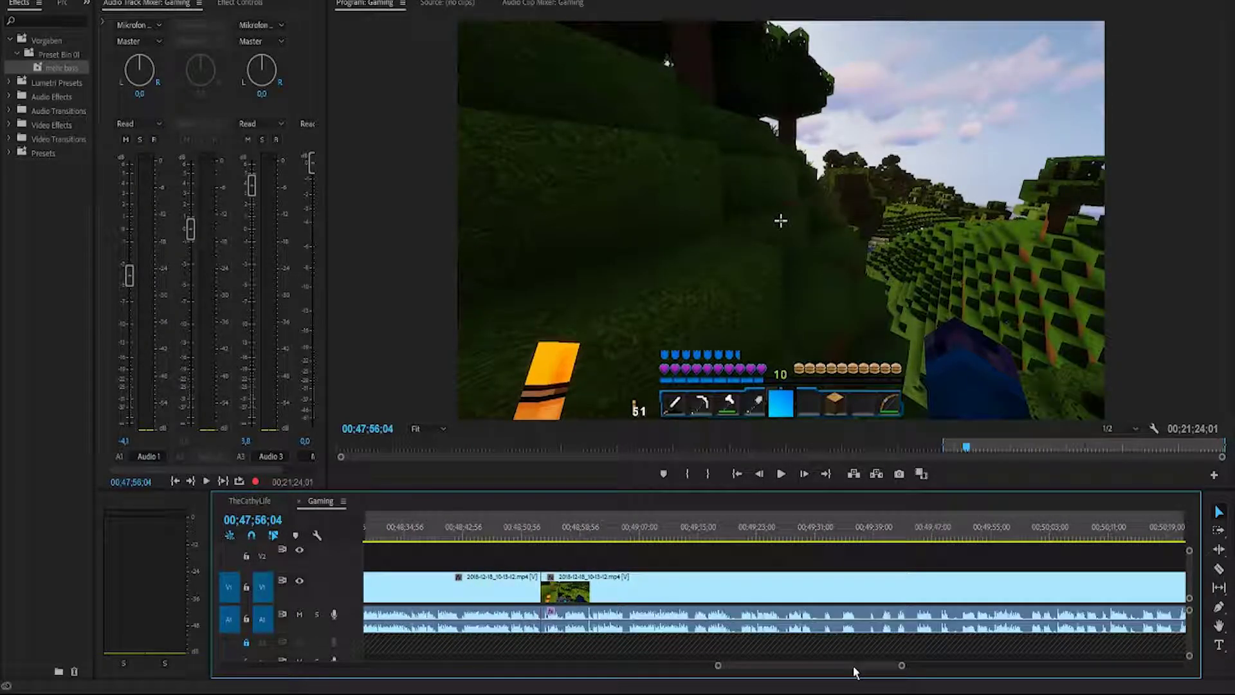
left_click(824, 531)
key("space")
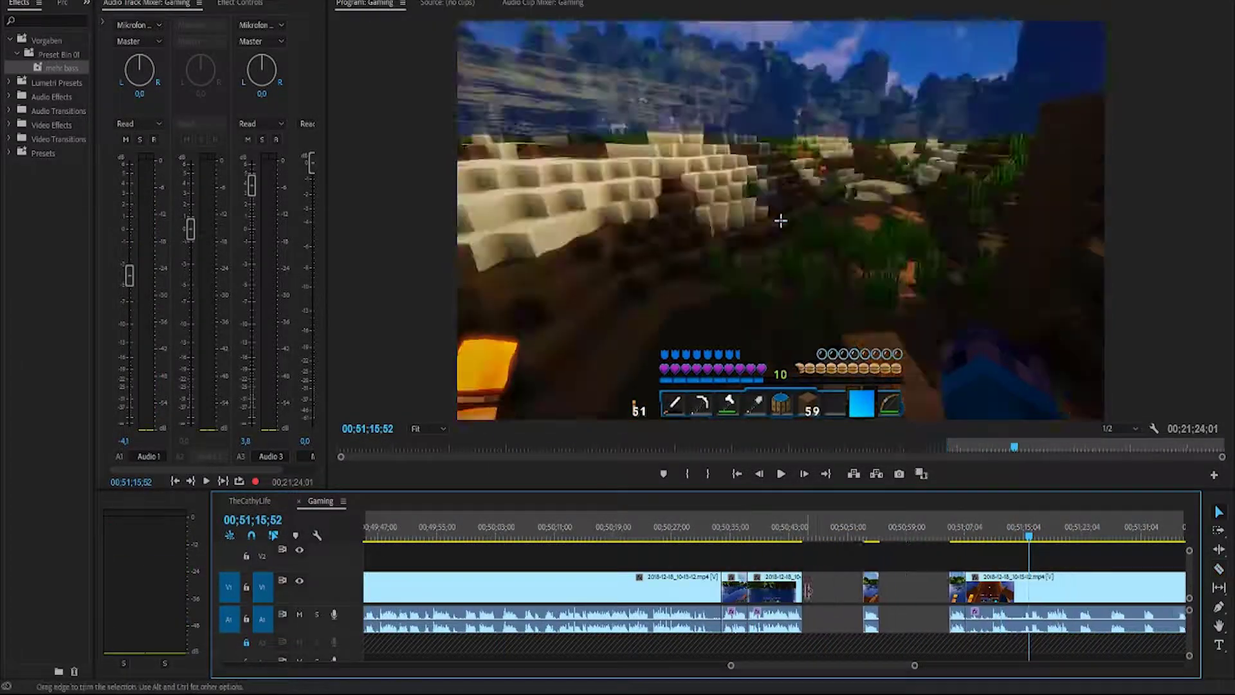
key("c")
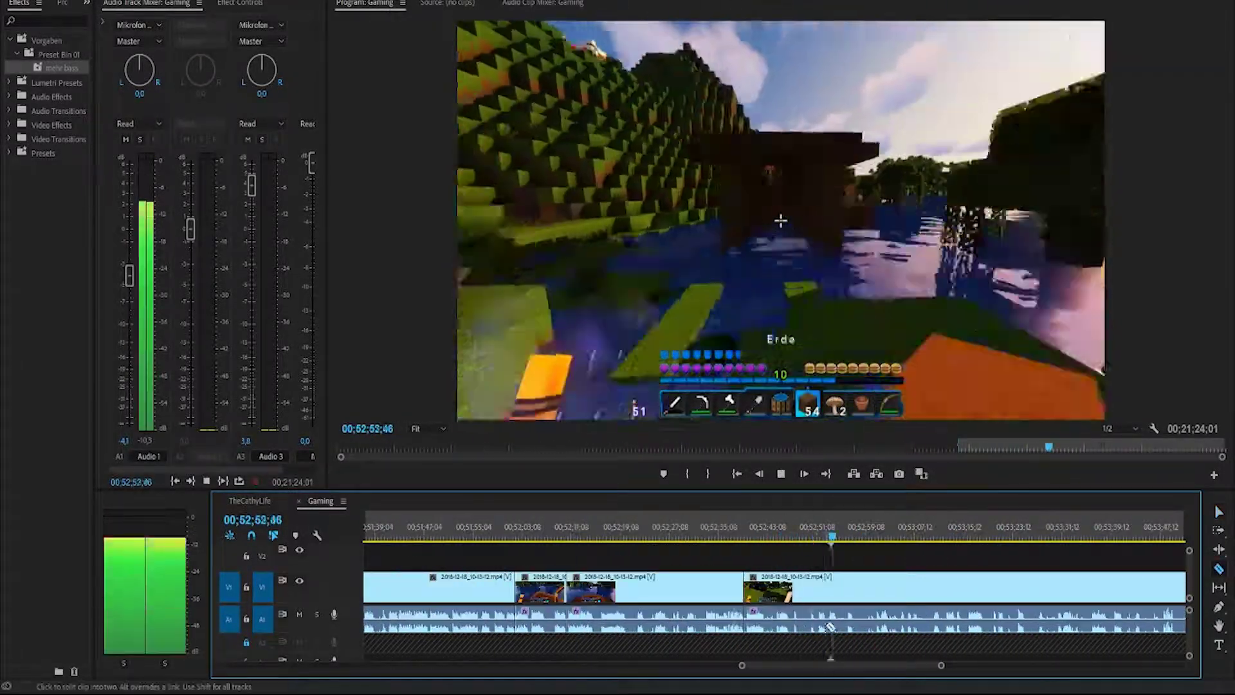
key("v")
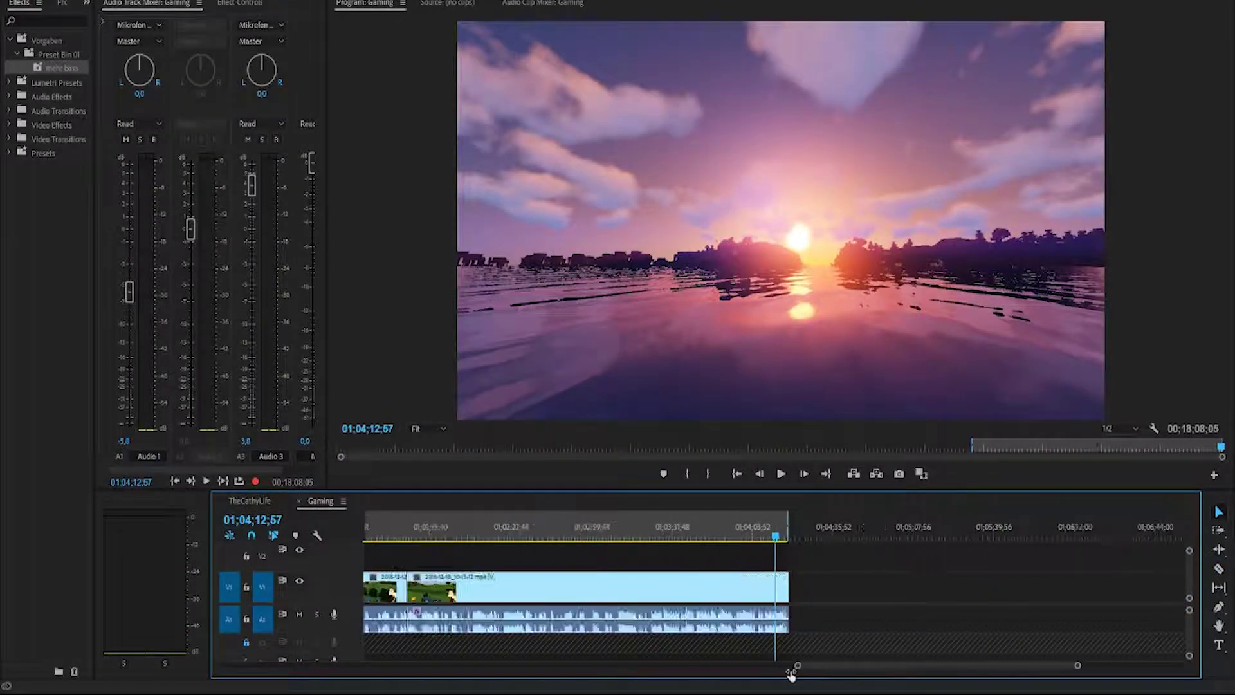
Step: Show the whole edited sequence in the timeline with the playhead at 00;58;44;39
left_click_drag(791, 672, 480, 668)
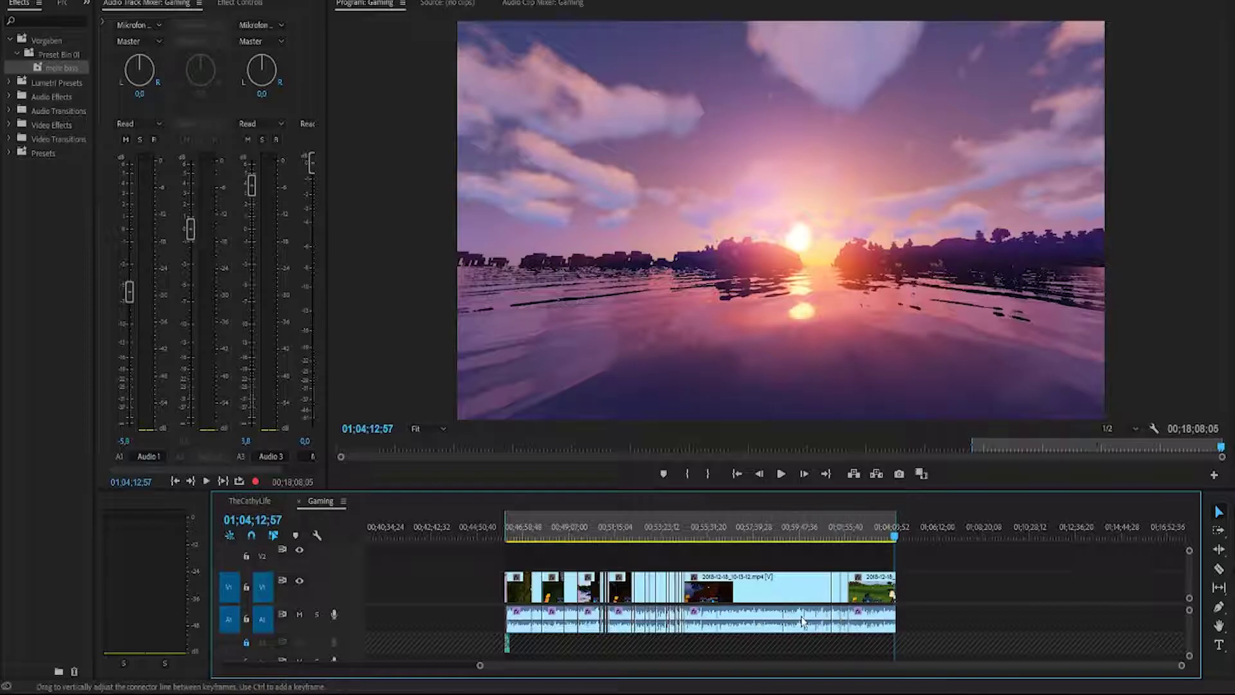
key("Up")
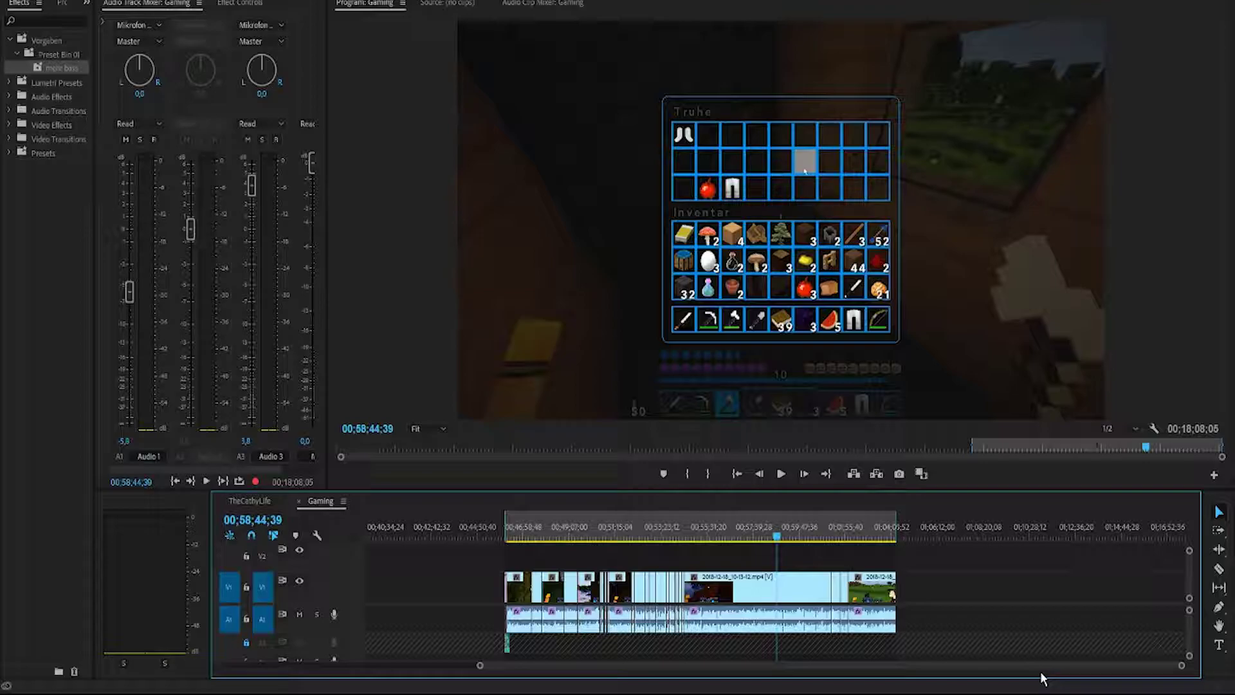
key("equal")
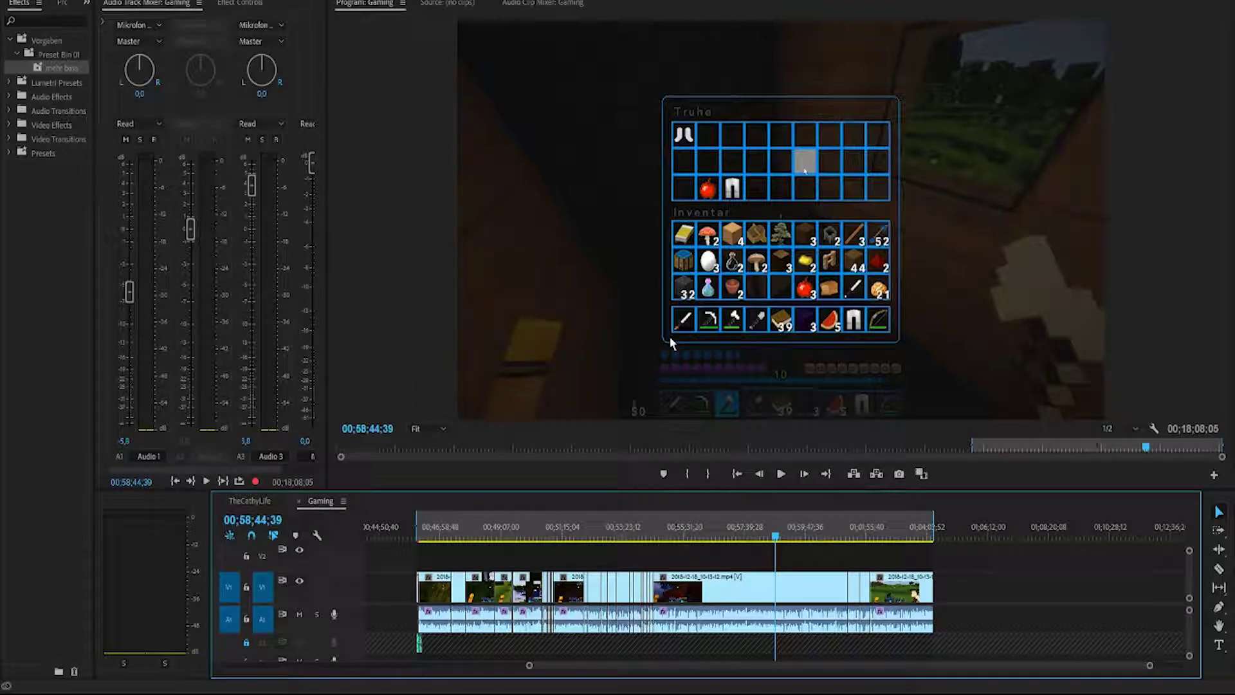
Step: Open the export settings for the Gaming sequence and set the output to mc35.mp4 in D:\VIDEOS\mc folgen 2018
key("ctrl+m")
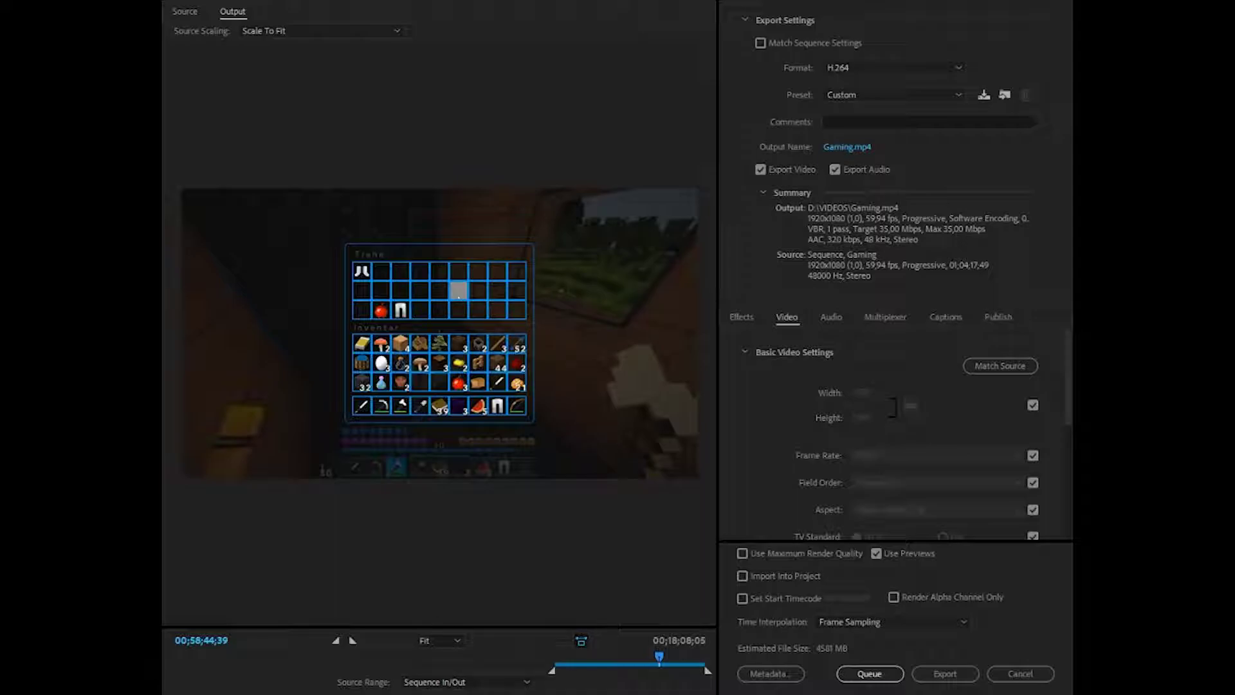
key("Return")
Step: Check the video and bitrate settings and start the export of the sequence
scroll(945, 479, "down", 3)
scroll(901, 398, "up", 2)
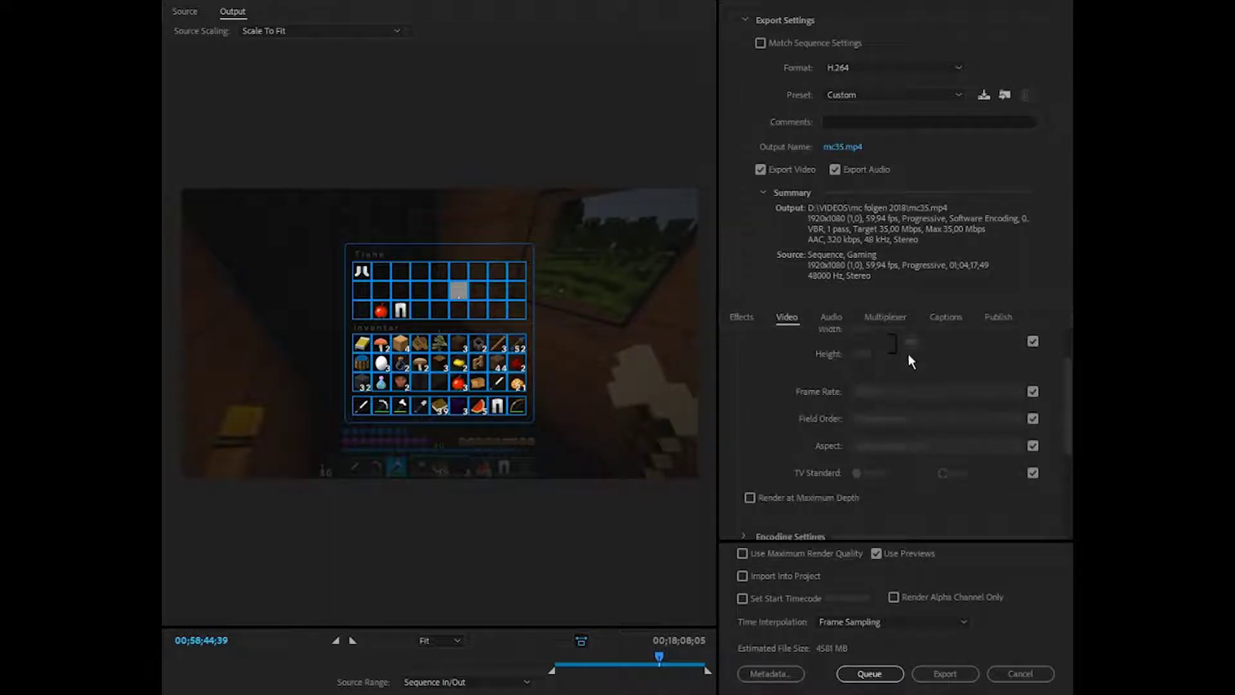
scroll(920, 473, "down", 3)
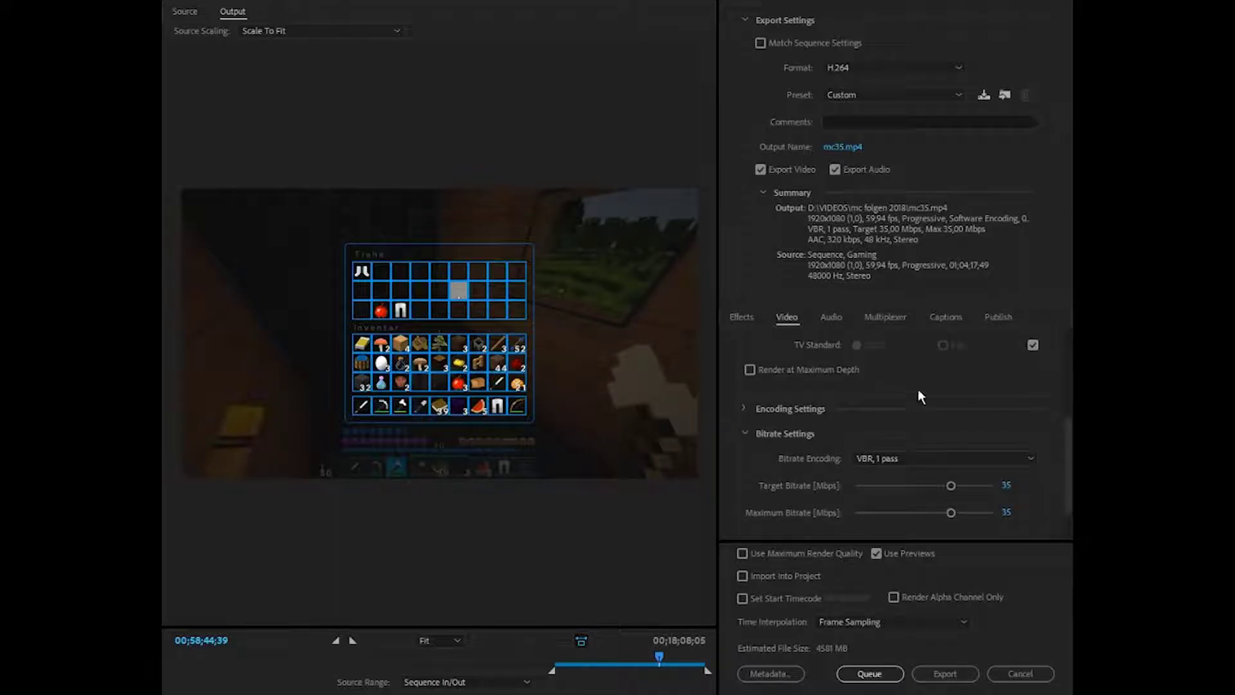
scroll(900, 424, "down", 1)
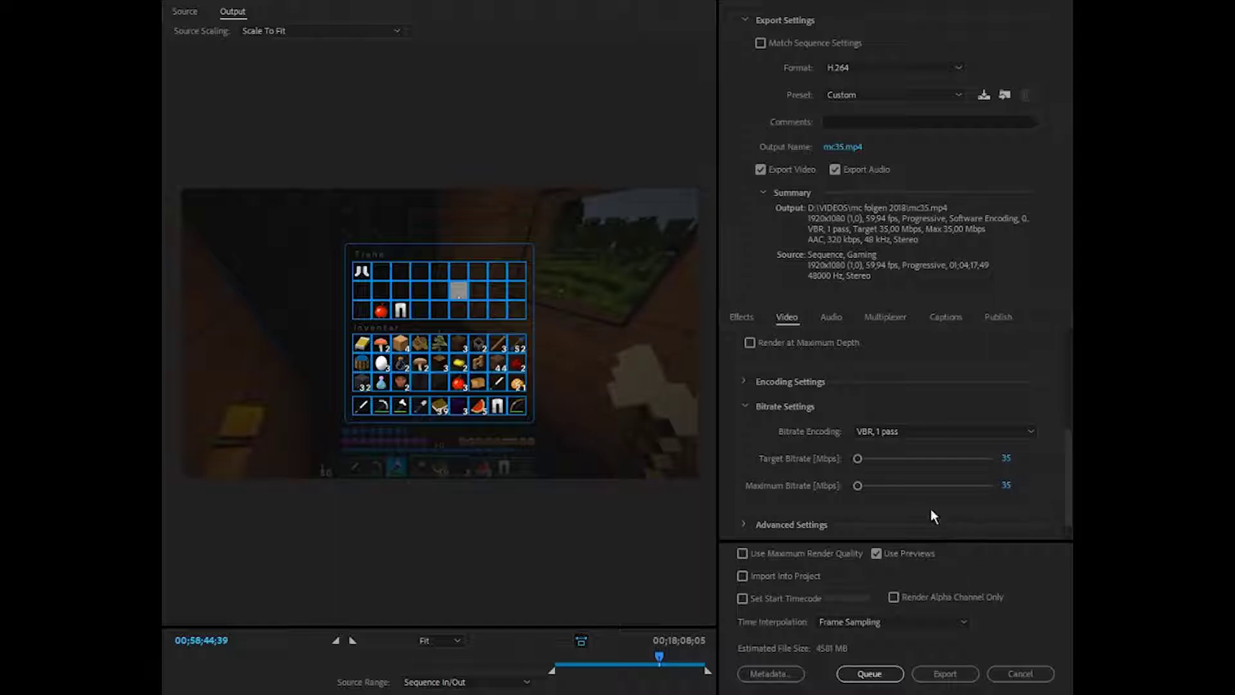
scroll(925, 508, "down", 1)
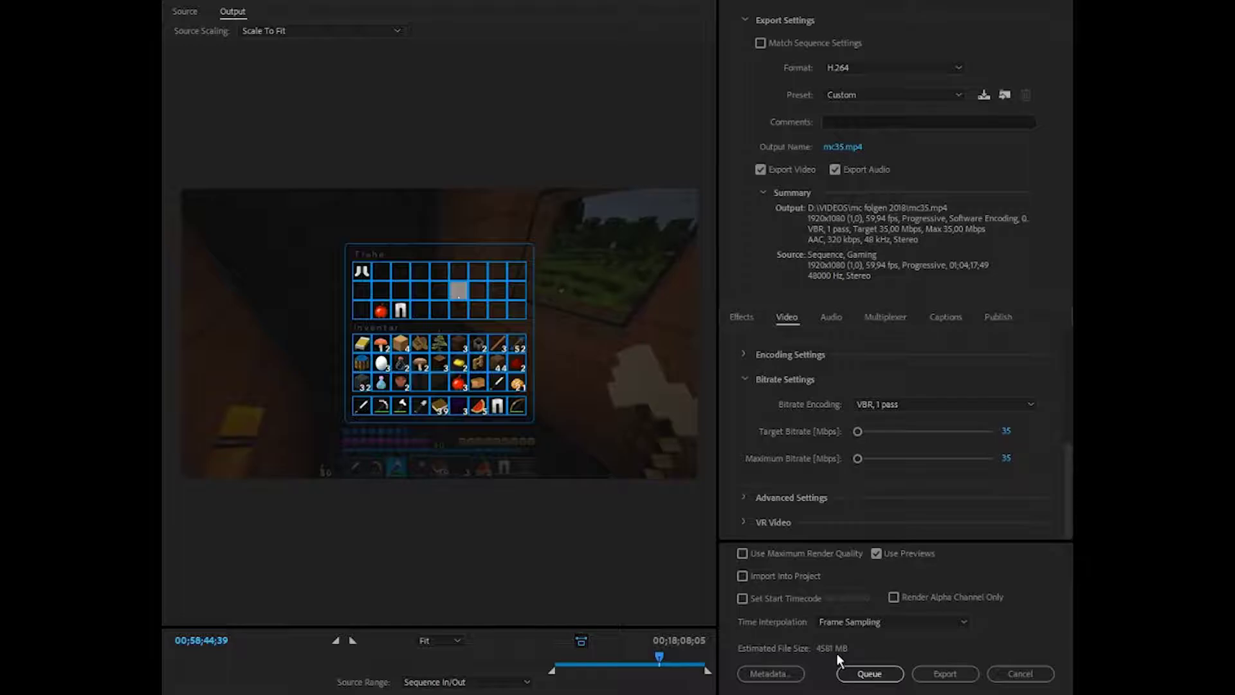
left_click(956, 677)
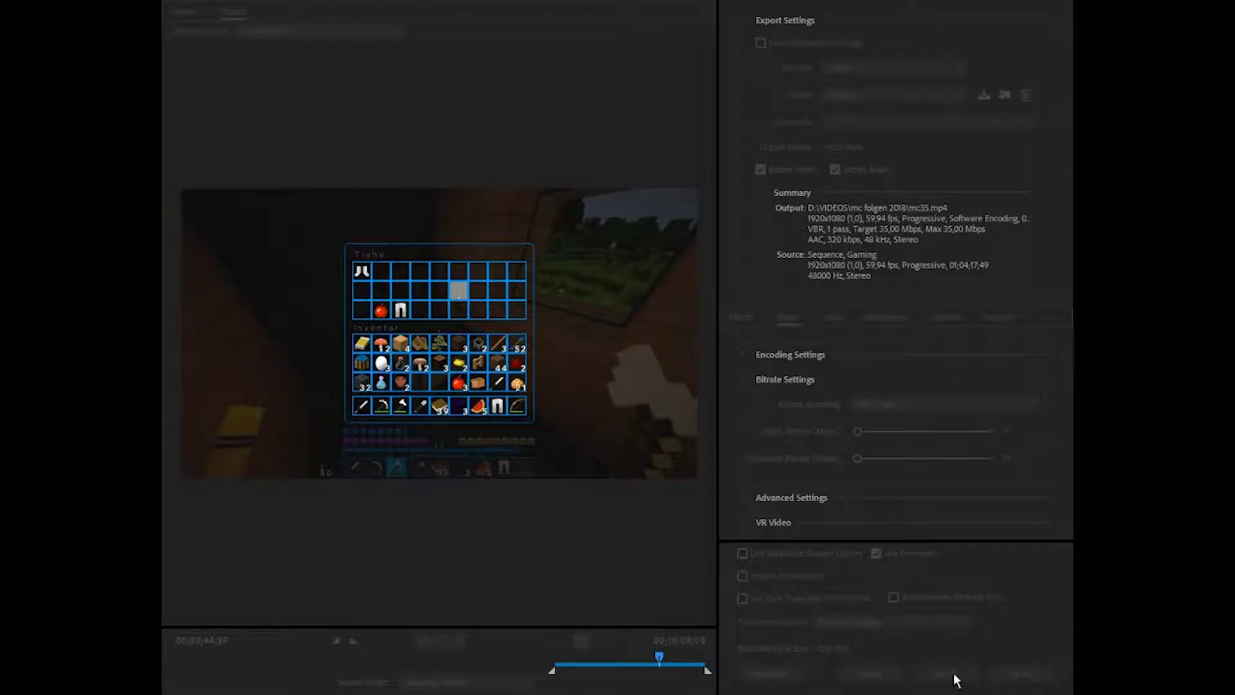